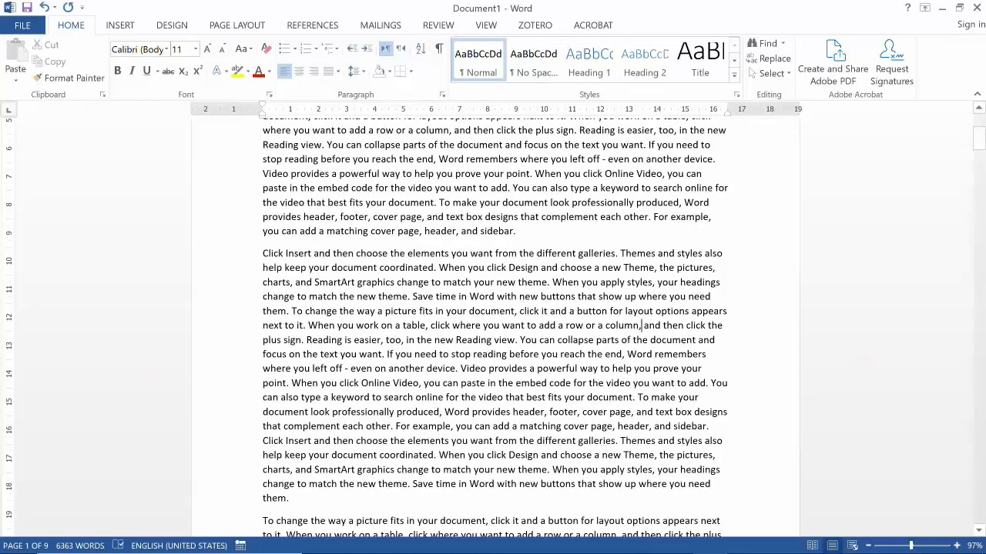
Insert a Next Page section break before 'help keep your document coordinated'
scroll(861, 362, "down", 1)
scroll(493, 324, "down", 2)
scroll(493, 323, "down", 3)
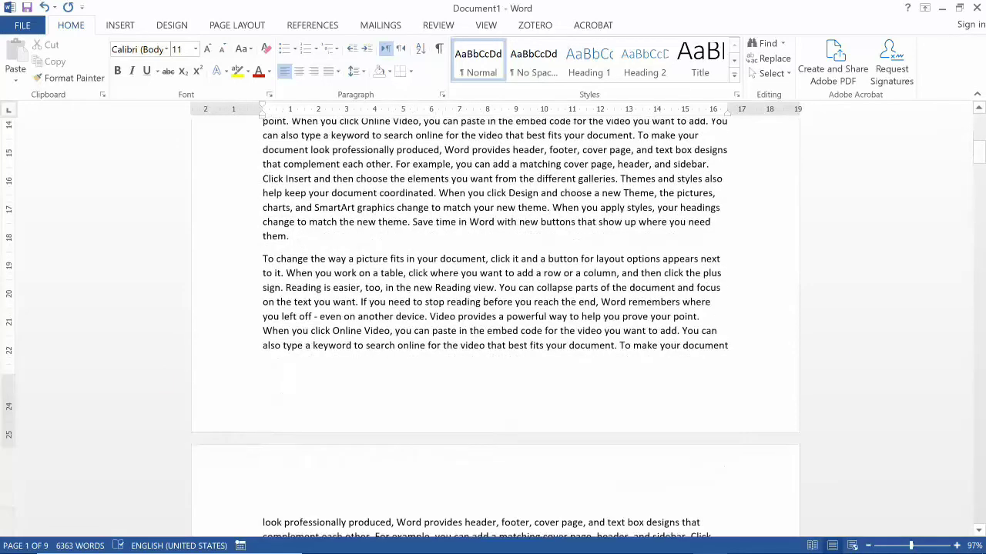
scroll(493, 324, "down", 5)
scroll(493, 323, "down", 3)
scroll(492, 323, "down", 5)
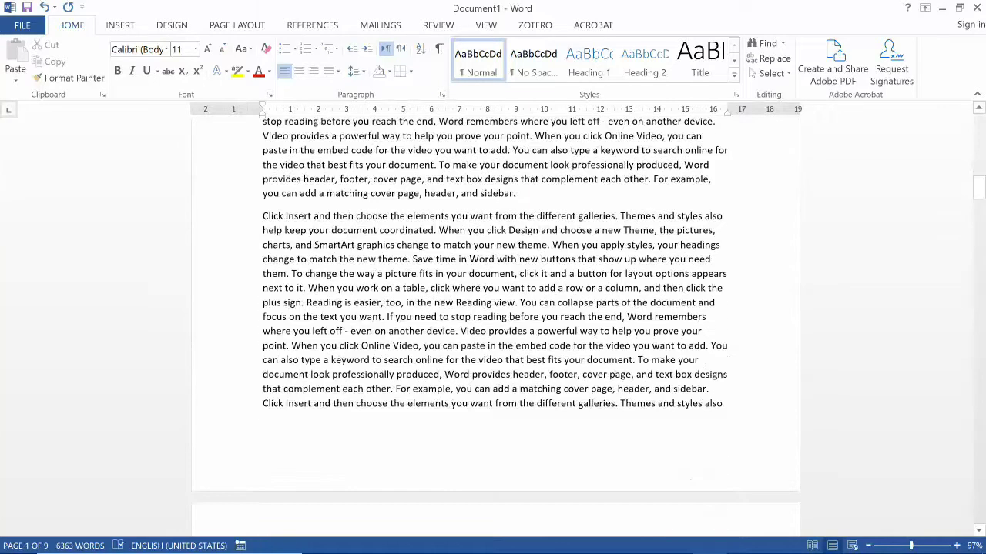
scroll(492, 323, "down", 3)
scroll(493, 323, "down", 1)
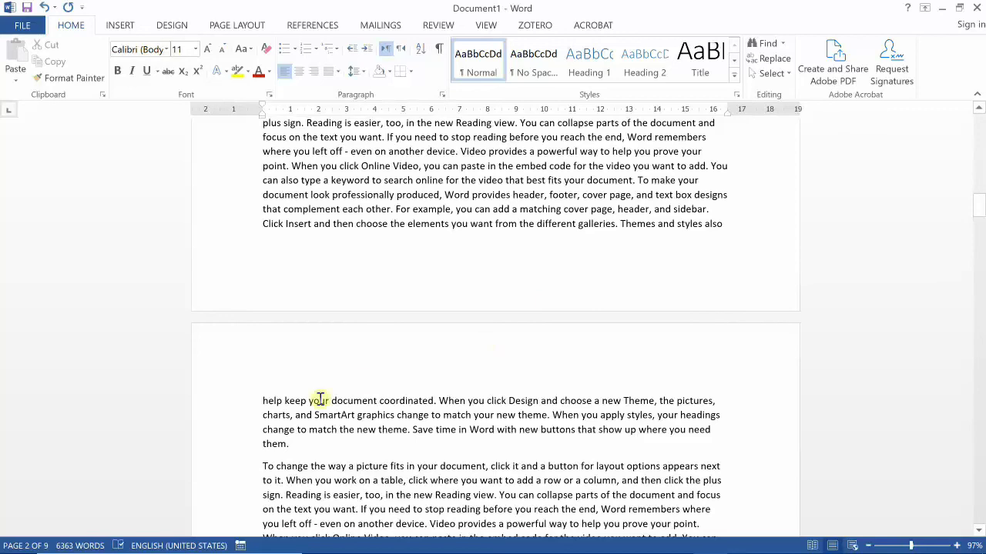
left_click(263, 400)
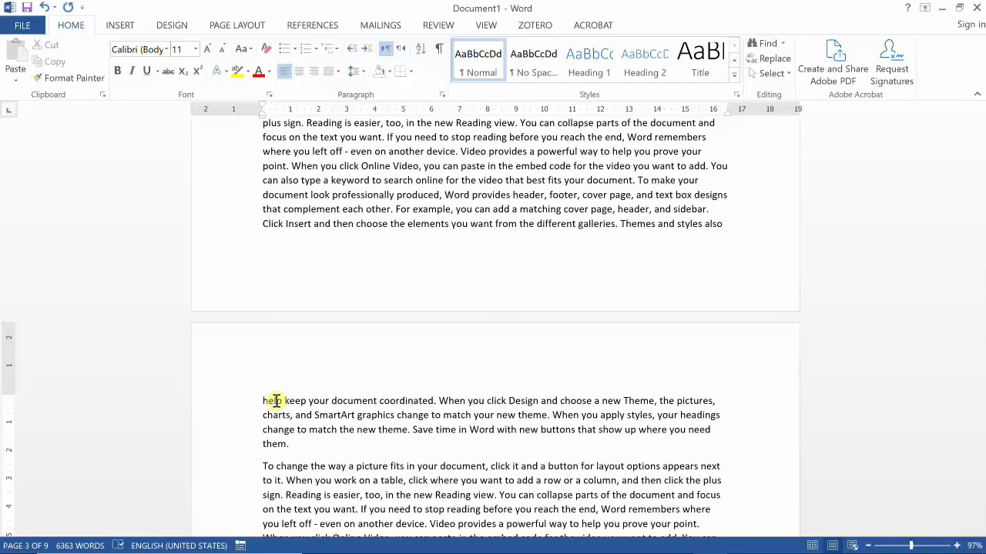
left_click(234, 30)
left_click(192, 46)
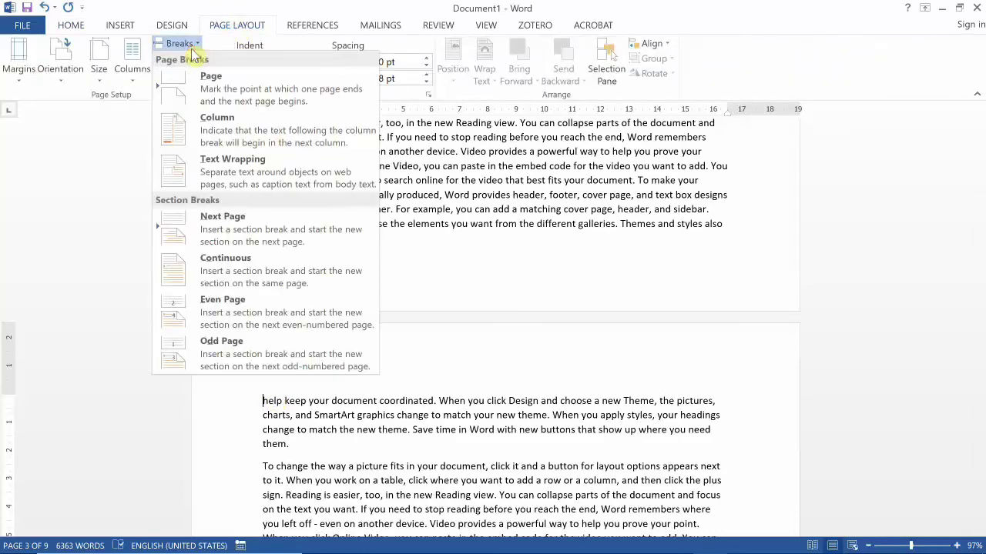
left_click(223, 227)
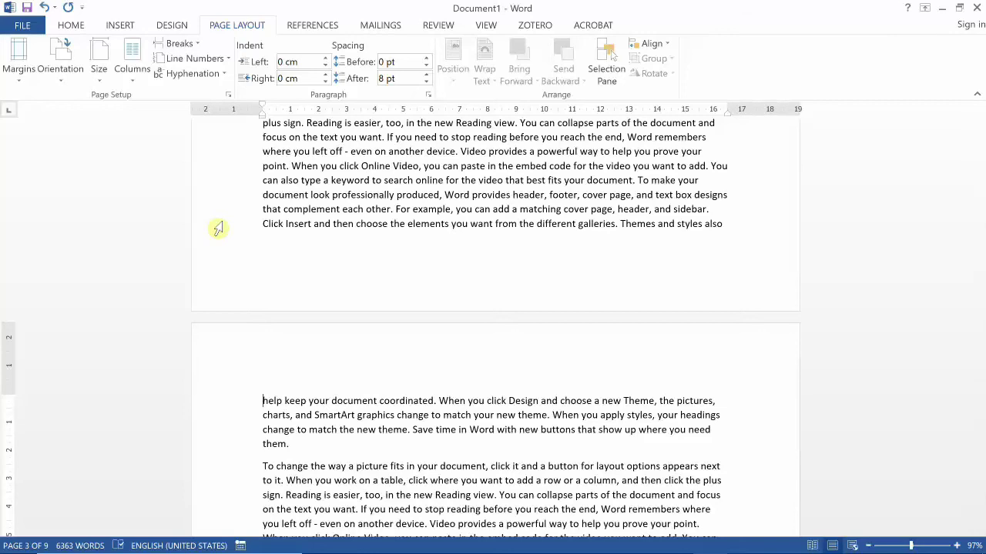
double_click(313, 354)
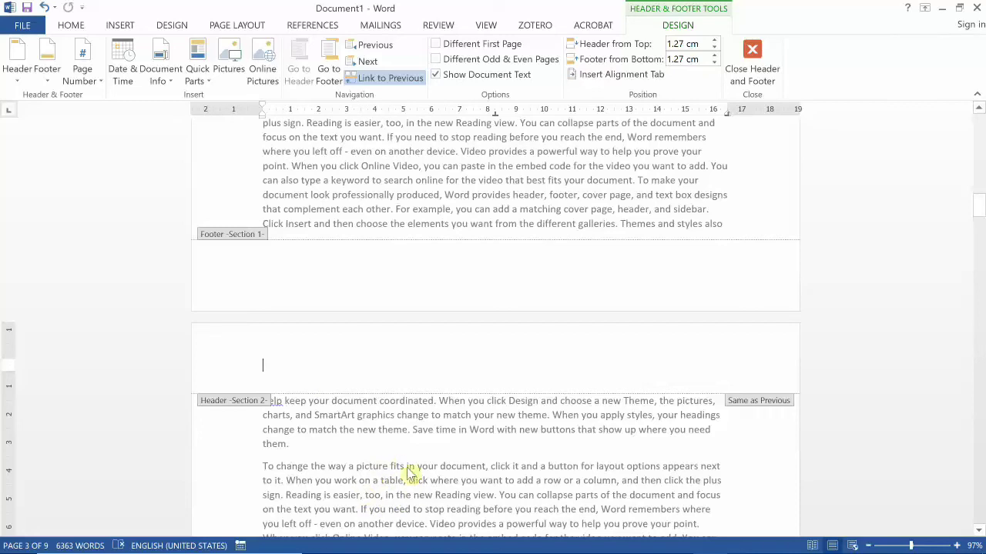
double_click(376, 480)
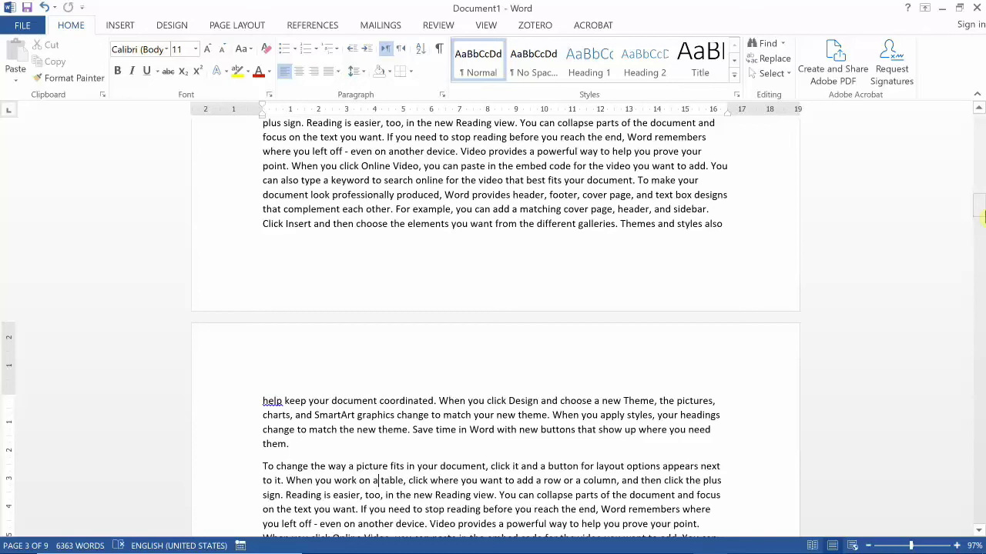
left_click_drag(982, 218, 982, 383)
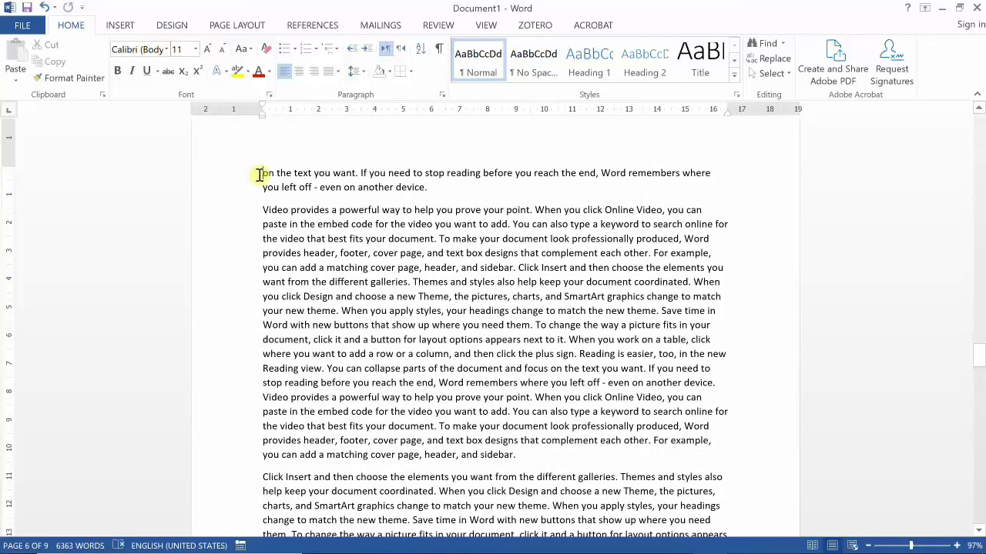
Insert a Next Page section break before 'on the text you want' on page 6
left_click(259, 174)
left_click(236, 25)
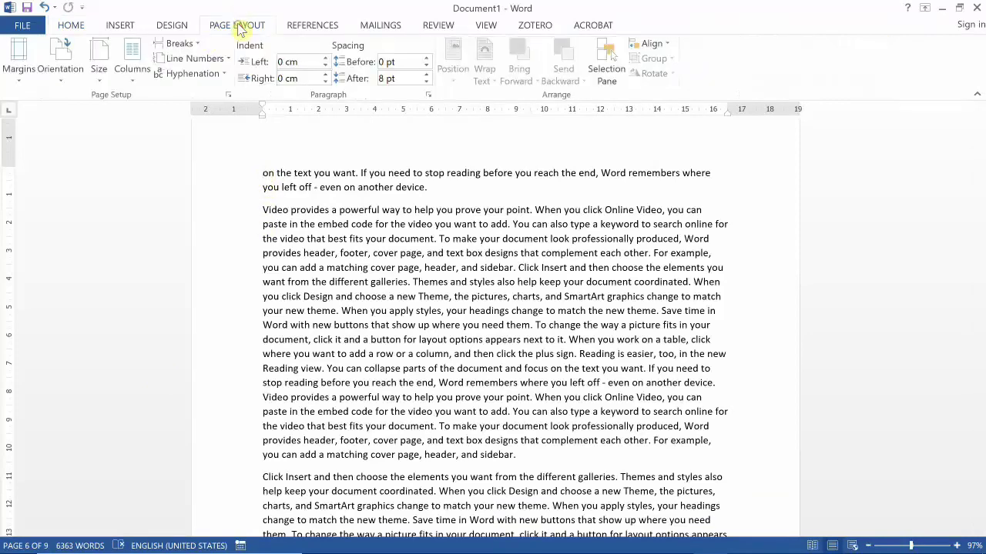
left_click(189, 43)
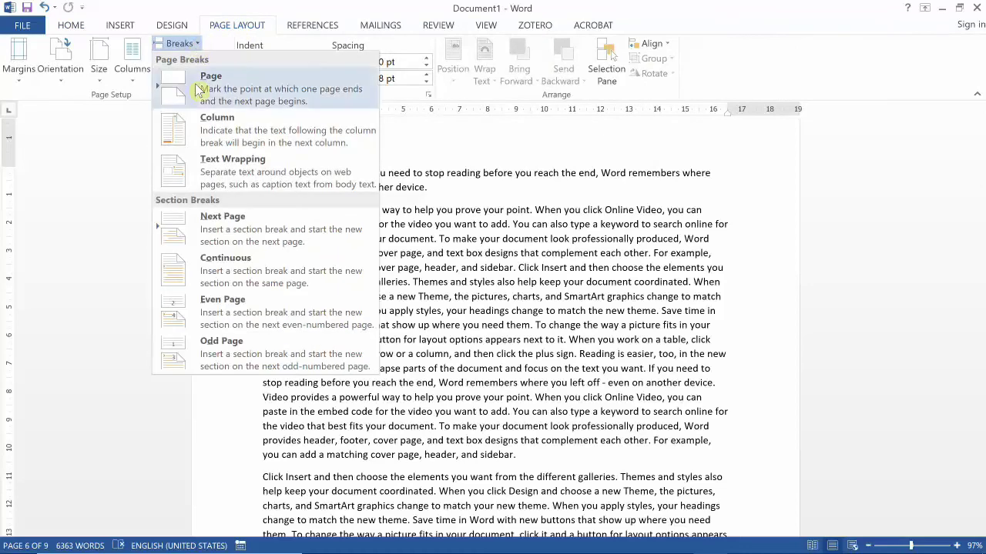
left_click(203, 225)
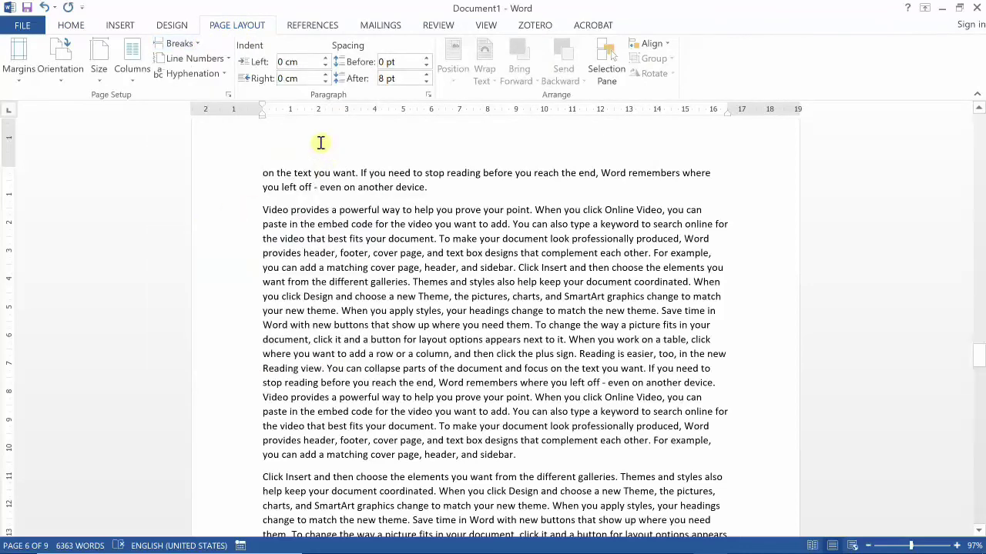
Turn off Link to Previous for the Section 3 header, then move down to its footer
double_click(322, 134)
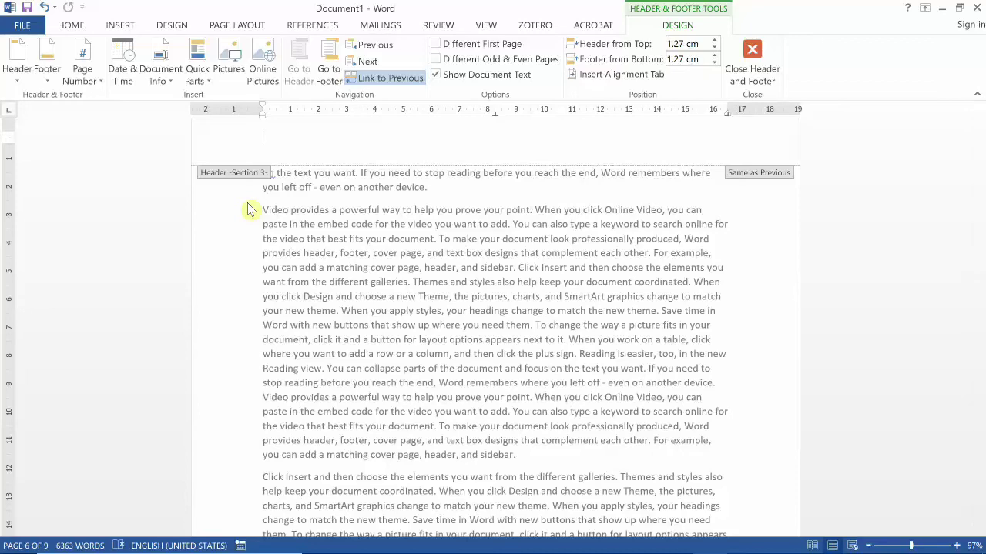
scroll(248, 209, "up", 2)
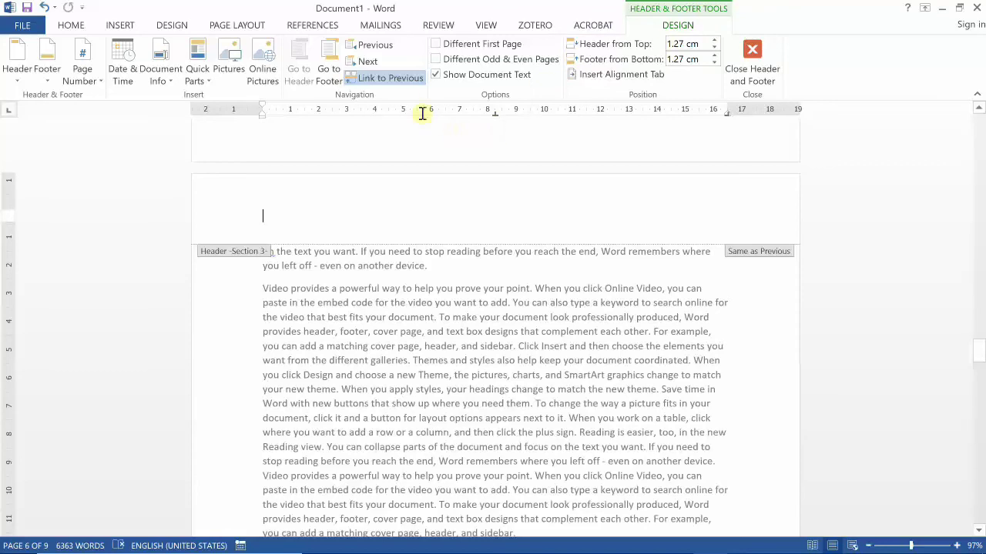
left_click(401, 80)
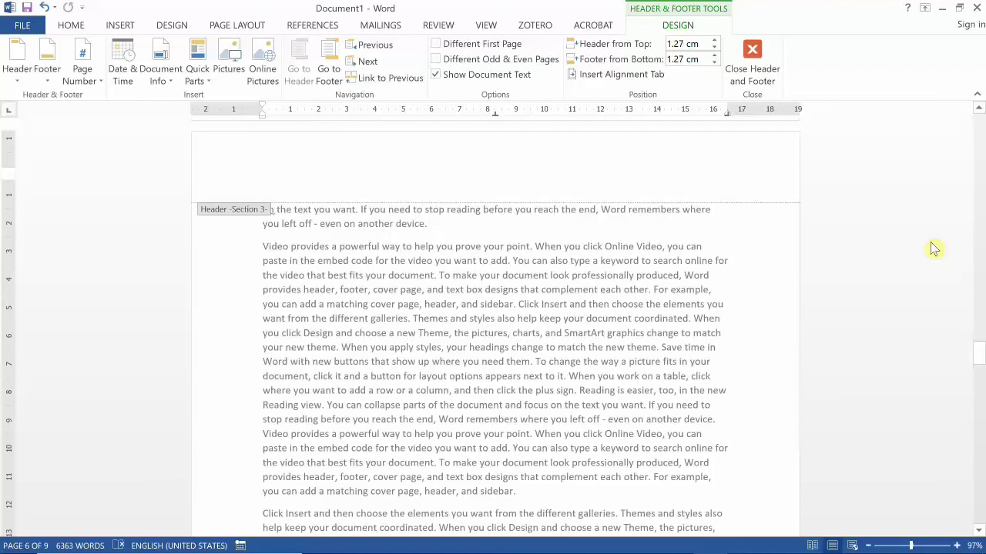
key("Page_Down")
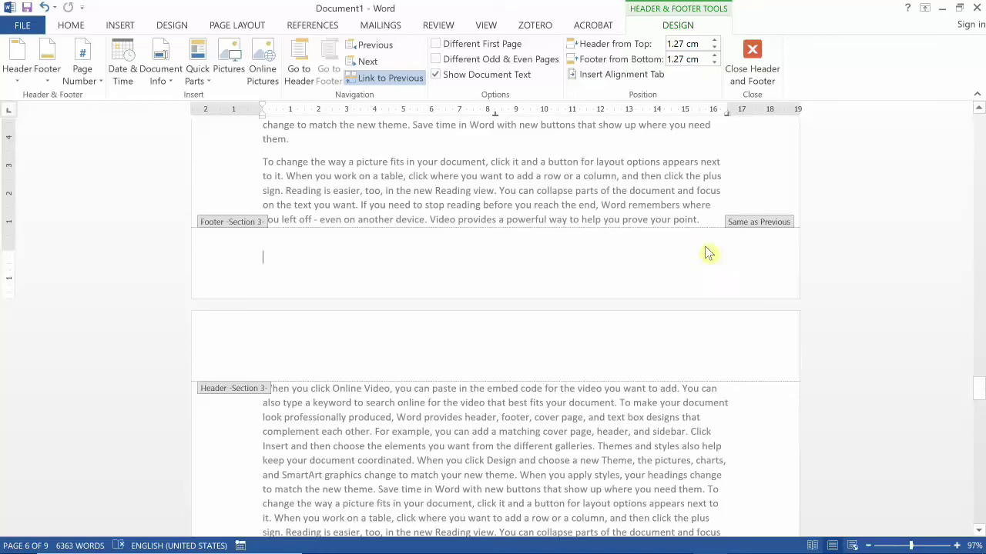
Unlink the Section 3 footer and the Section 2 footer from their previous sections
left_click(408, 79)
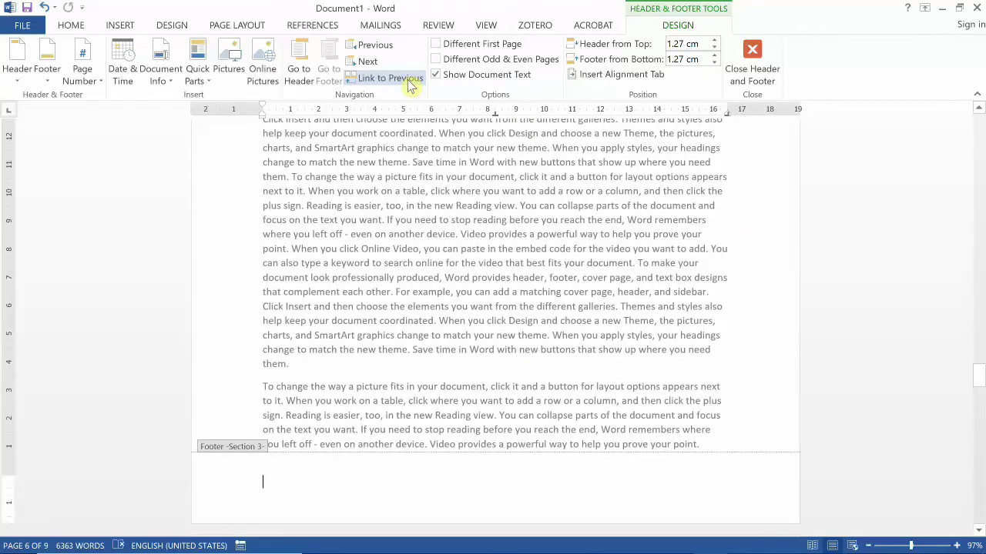
scroll(493, 308, "up", 3)
scroll(493, 308, "up", 4)
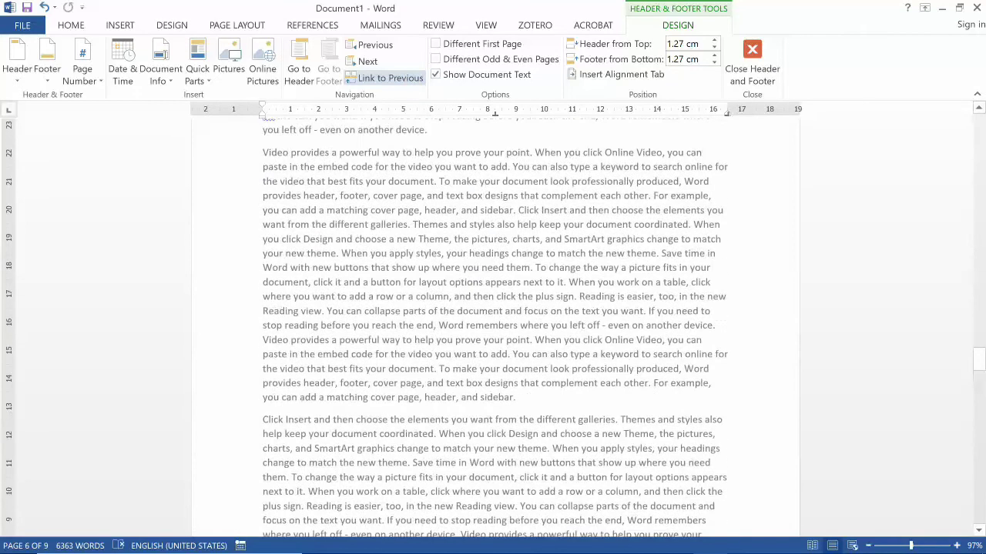
scroll(493, 323, "up", 3)
scroll(493, 323, "up", 3)
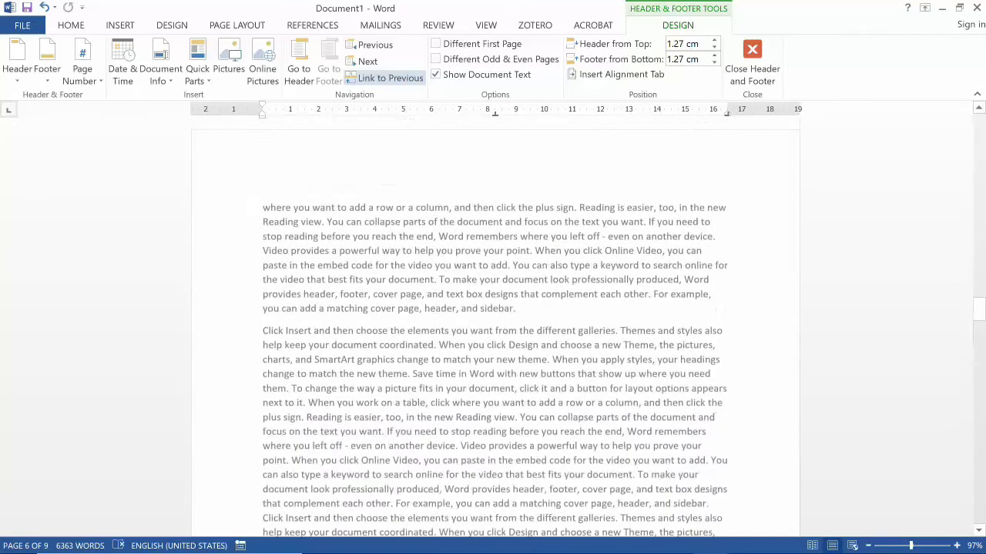
scroll(493, 308, "up", 2)
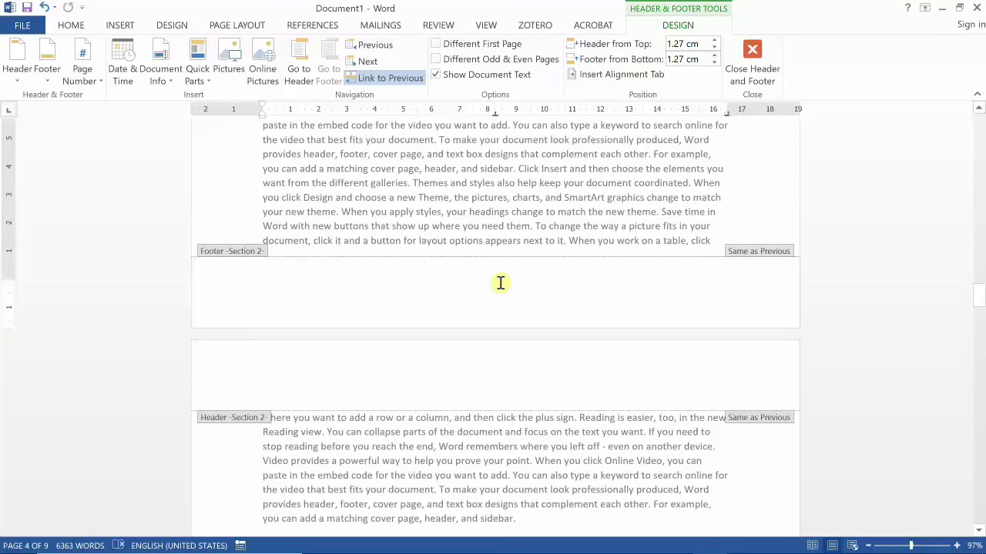
left_click(403, 78)
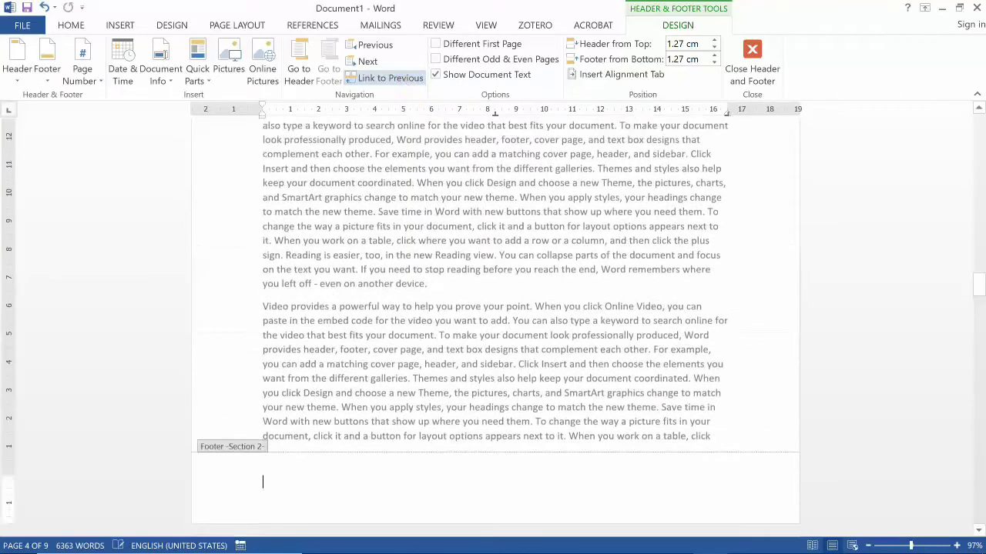
Unlink the Section 2 header from Section 1's header
scroll(493, 323, "up", 5)
scroll(493, 324, "up", 3)
scroll(493, 323, "up", 5)
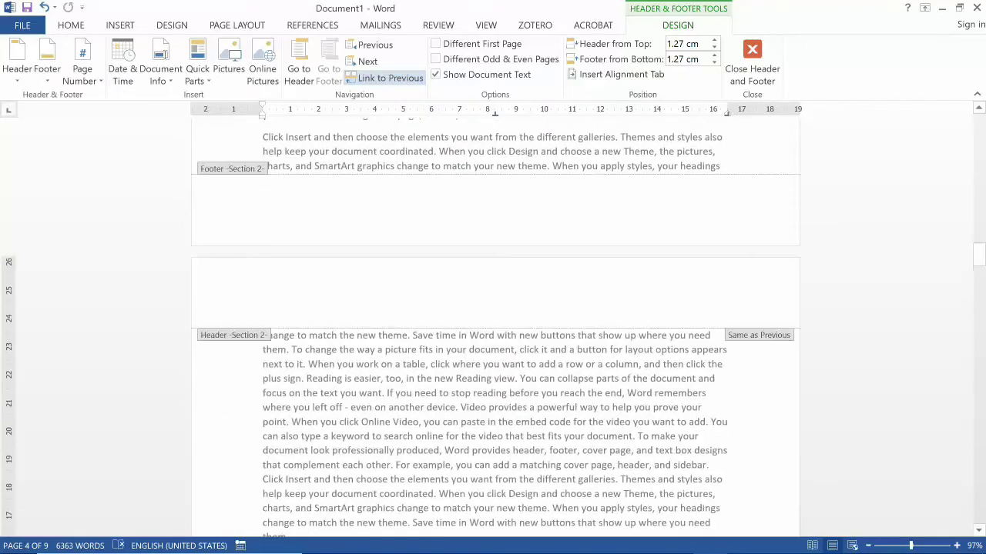
left_click(599, 281)
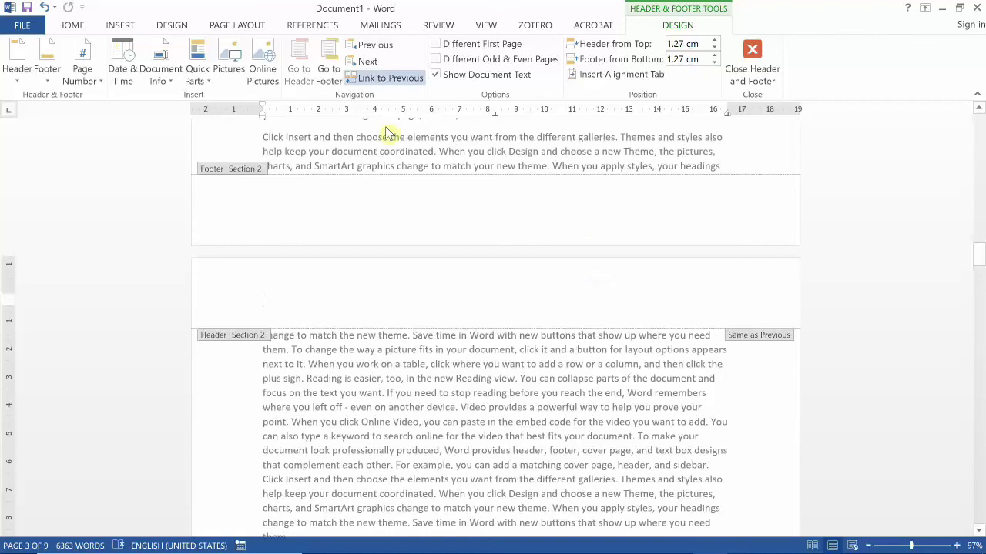
left_click(381, 83)
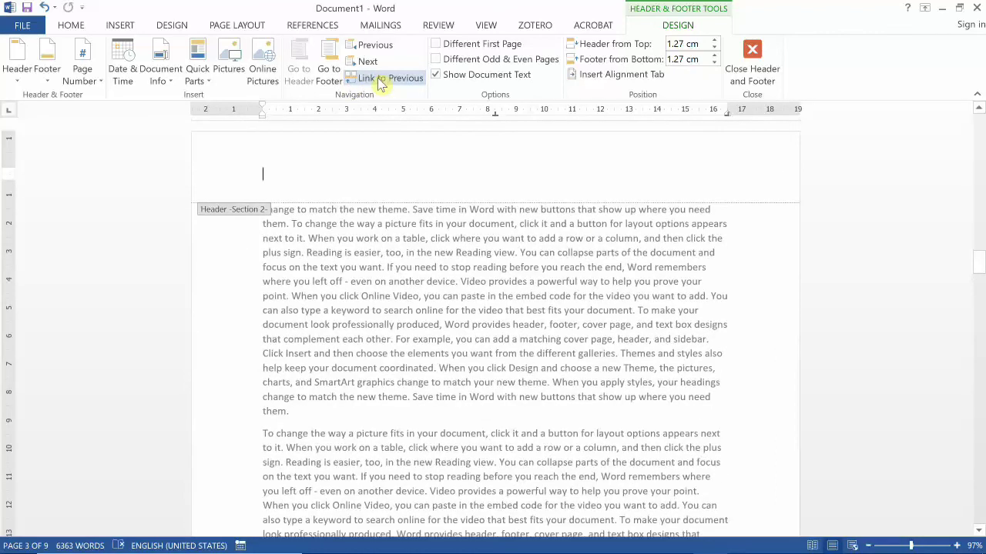
scroll(493, 323, "up", 6)
scroll(493, 323, "up", 8)
scroll(493, 324, "up", 8)
scroll(492, 323, "up", 1)
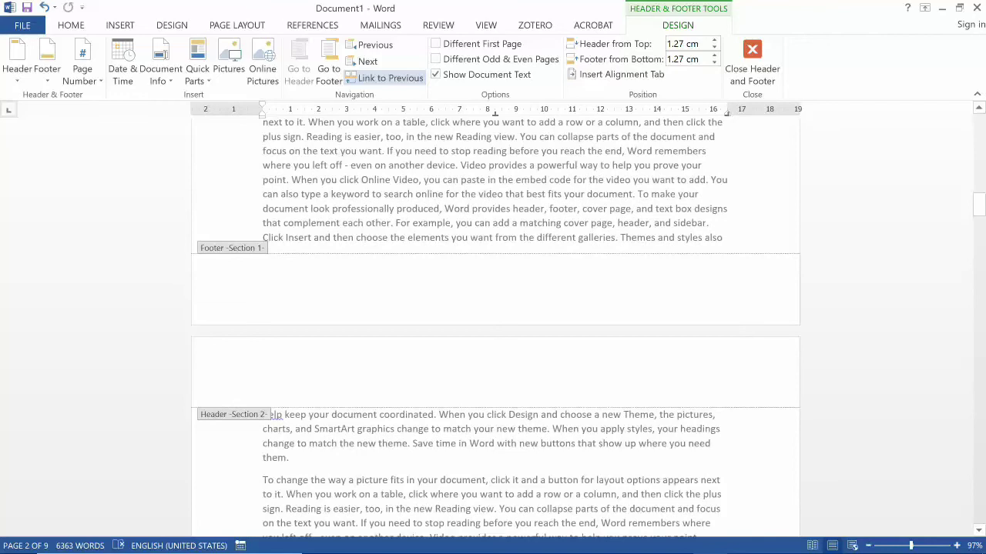
scroll(492, 323, "down", 2)
scroll(493, 323, "down", 4)
scroll(493, 324, "down", 2)
scroll(493, 323, "down", 3)
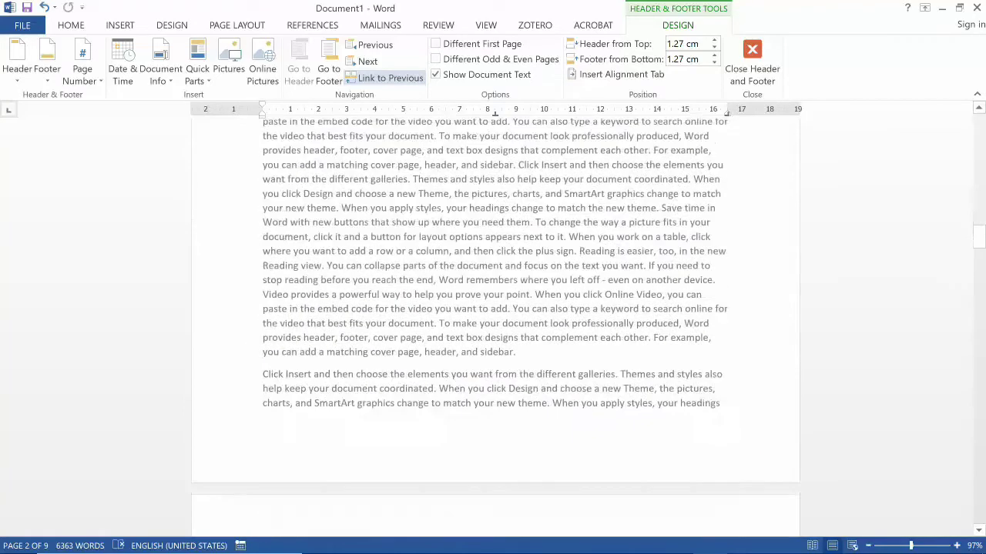
scroll(493, 323, "down", 3)
scroll(493, 324, "down", 5)
scroll(493, 324, "down", 2)
scroll(493, 323, "down", 4)
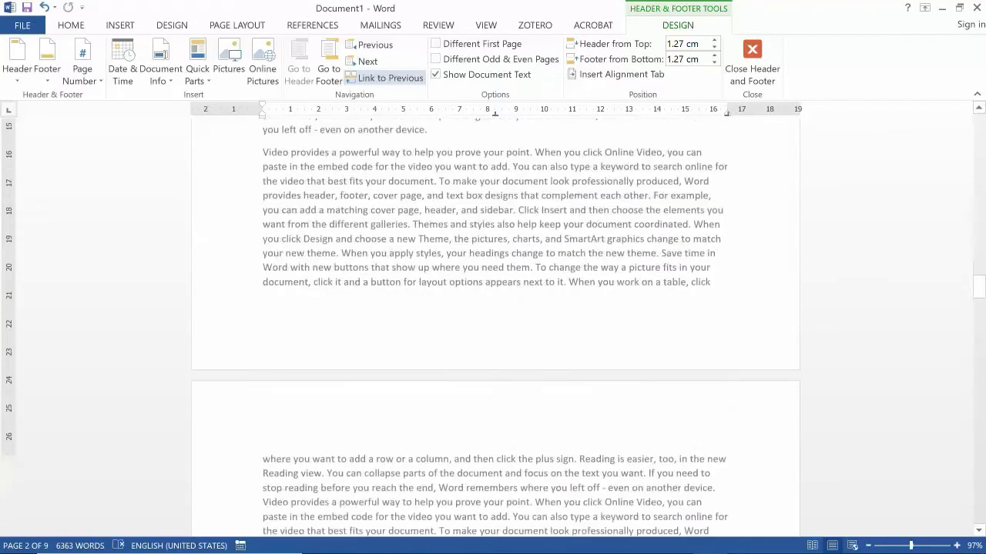
scroll(493, 324, "down", 5)
scroll(493, 323, "down", 5)
scroll(493, 324, "down", 2)
scroll(493, 323, "down", 2)
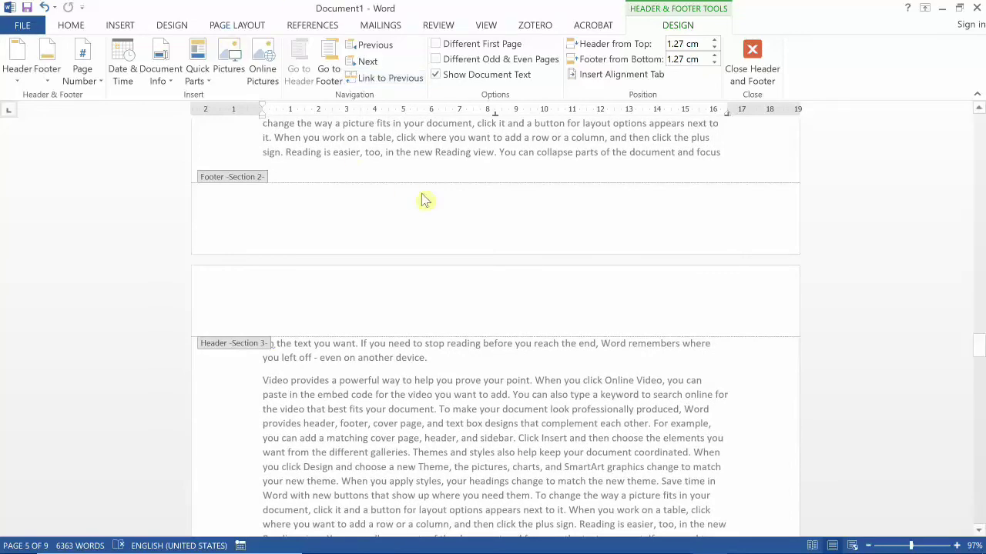
Insert a centred Plain Number 2 page number at the bottom of the Section 2 footer
left_click(450, 214)
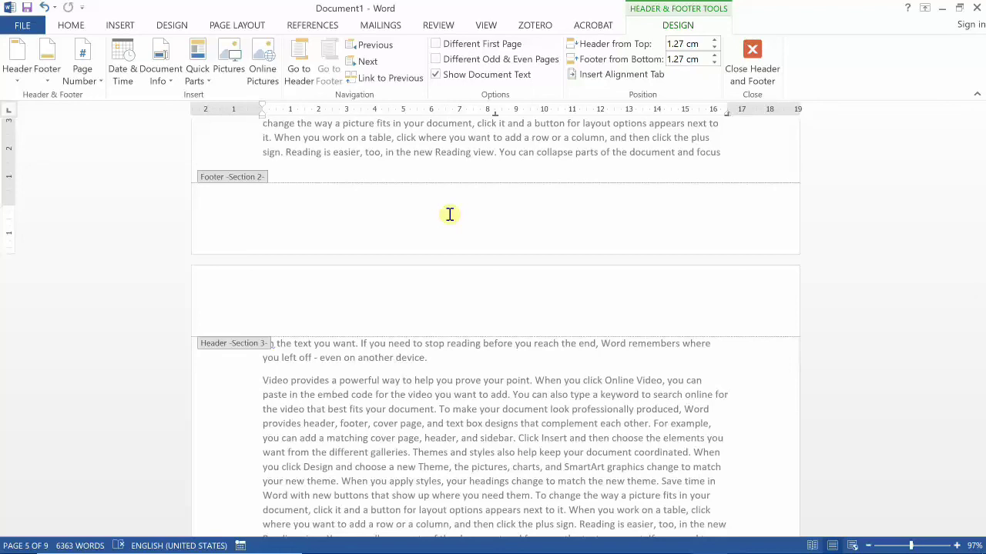
left_click(121, 29)
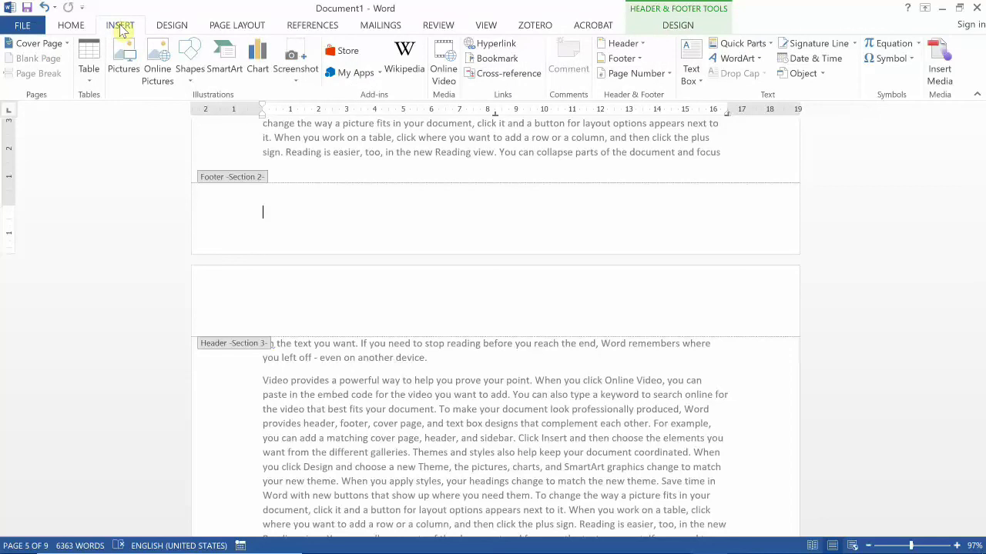
left_click(669, 76)
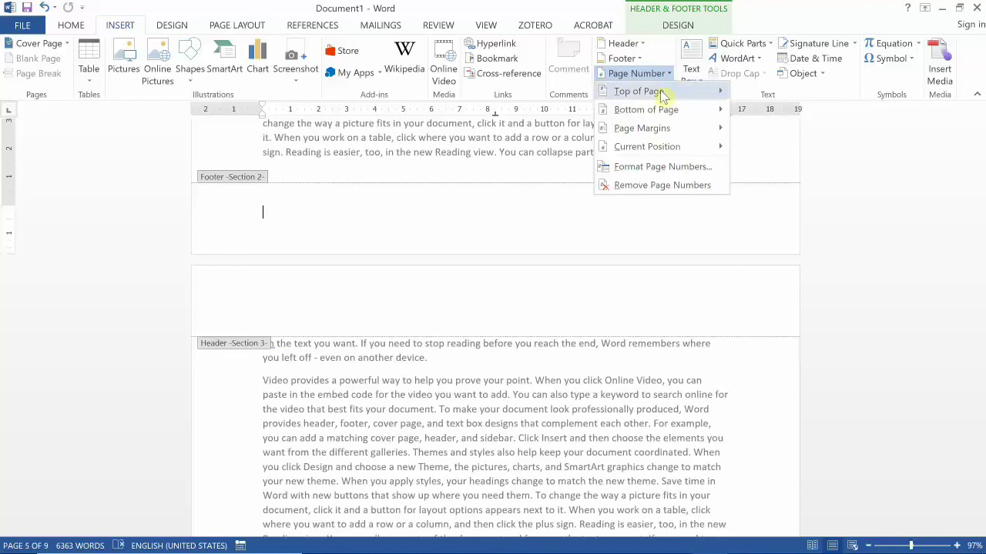
left_click(659, 109)
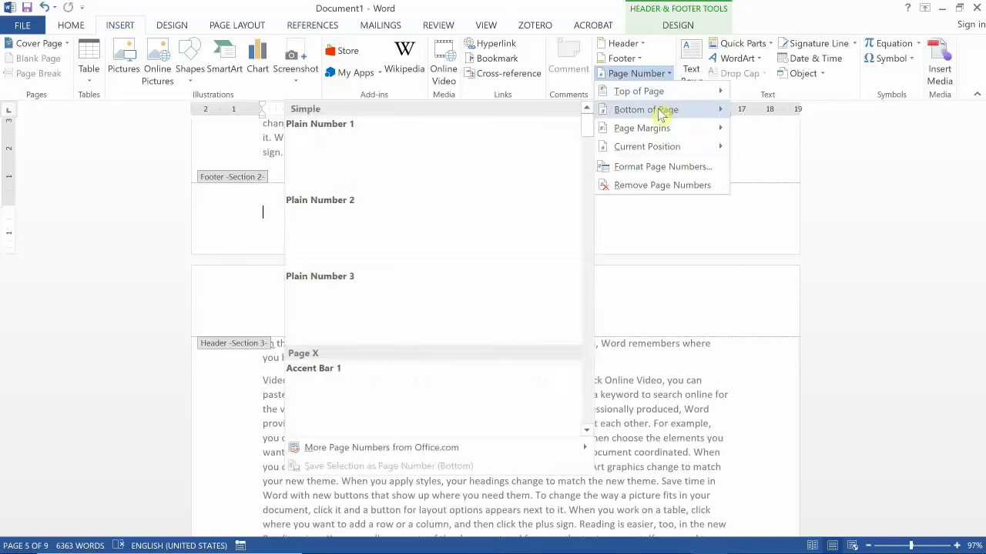
left_click(450, 232)
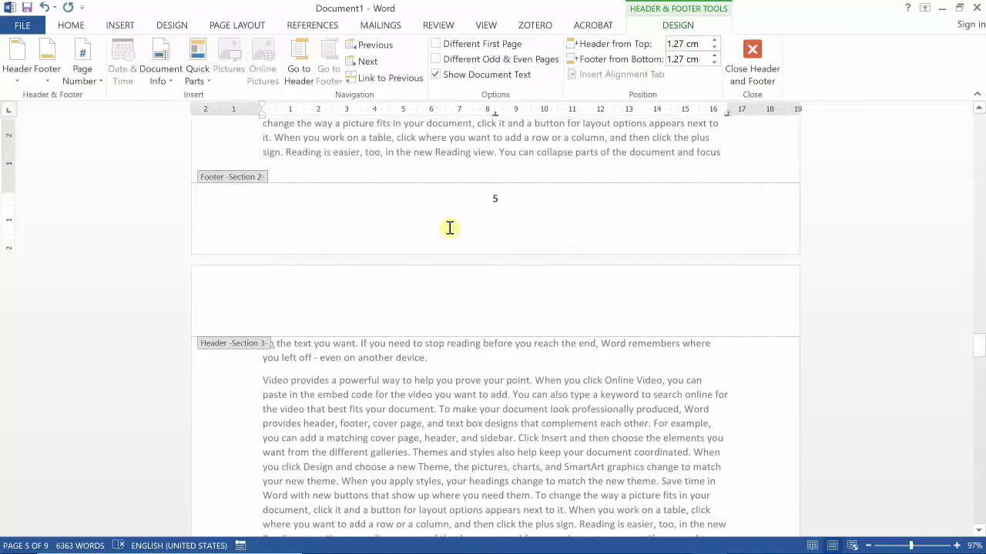
scroll(450, 228, "up", 2)
scroll(450, 228, "up", 5)
scroll(450, 228, "up", 5)
scroll(450, 228, "up", 5)
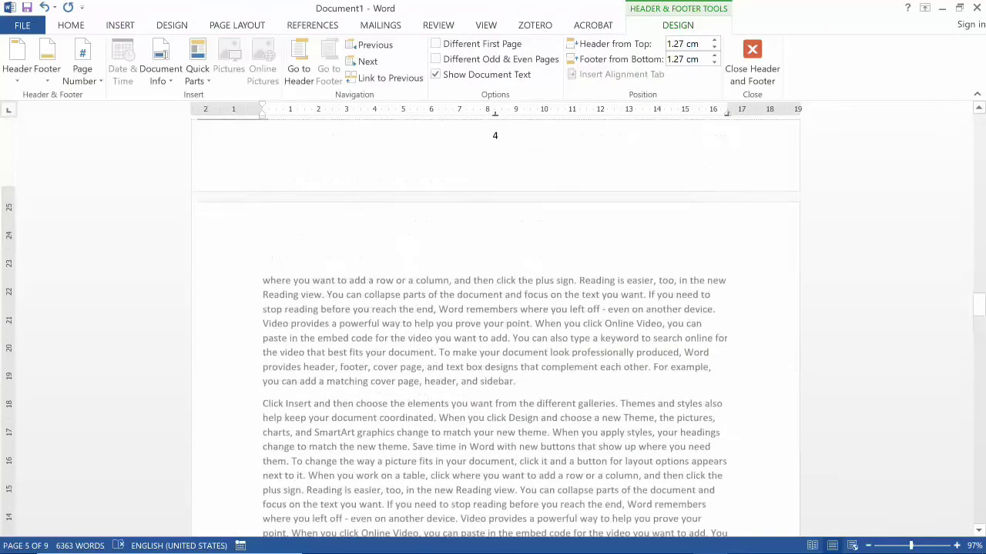
scroll(495, 323, "up", 8)
scroll(495, 324, "up", 5)
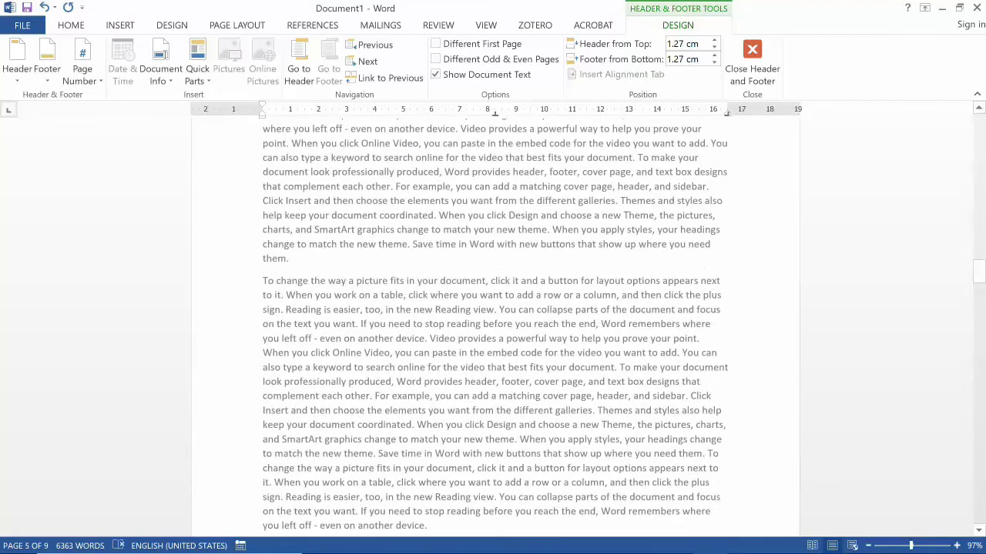
scroll(495, 323, "up", 5)
scroll(495, 324, "up", 1)
scroll(495, 324, "up", 1)
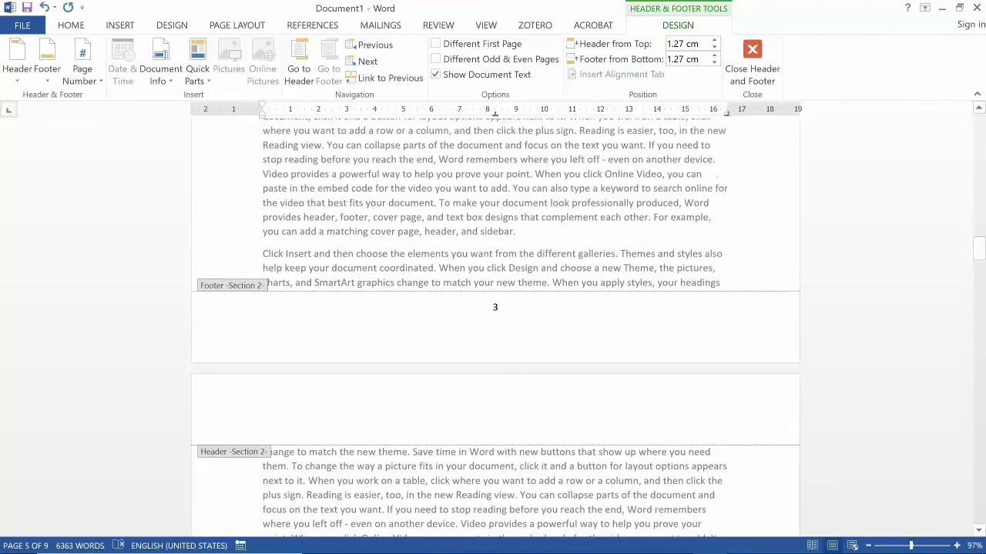
scroll(435, 218, "up", 2)
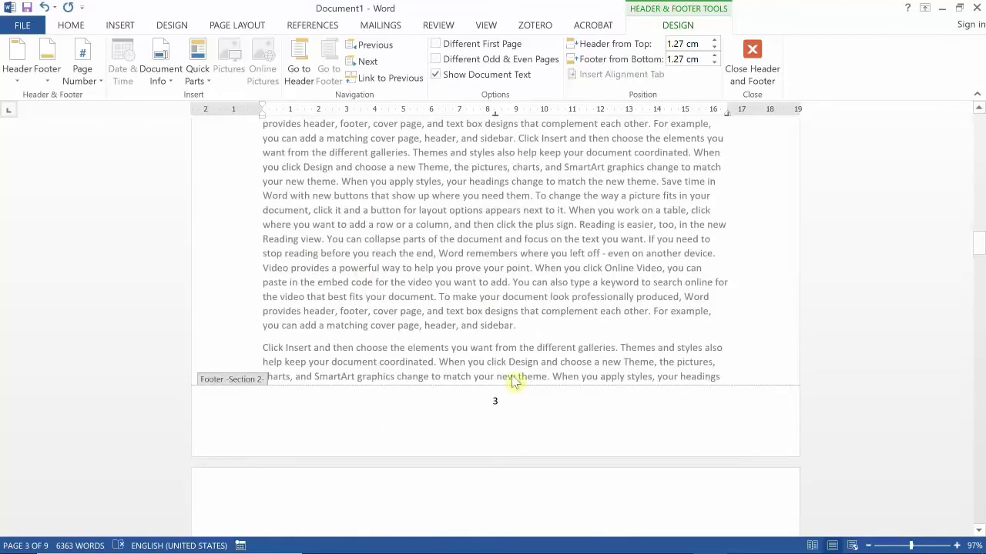
Format Section 2 page numbers as lowercase roman numerals (i, ii, iii) starting at i
left_click(491, 400)
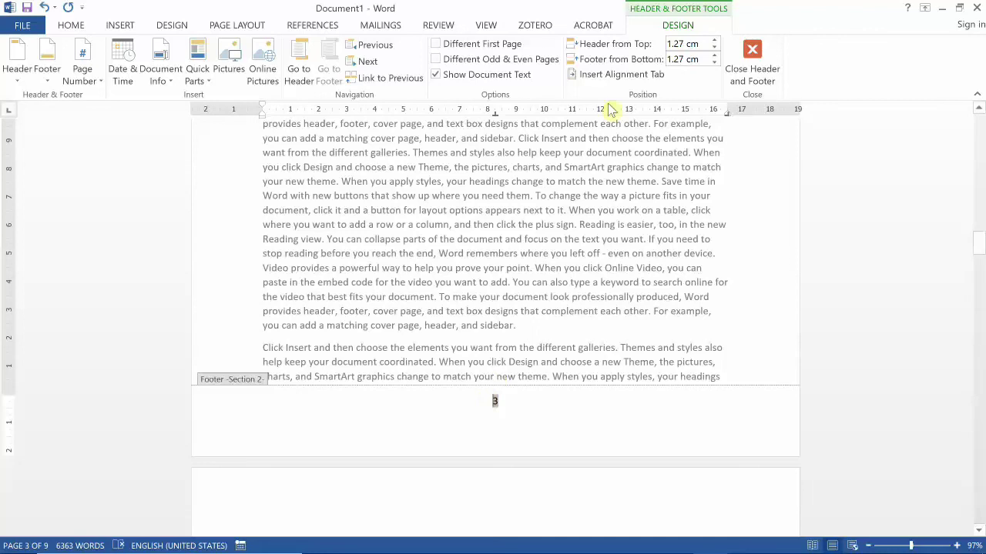
left_click(96, 79)
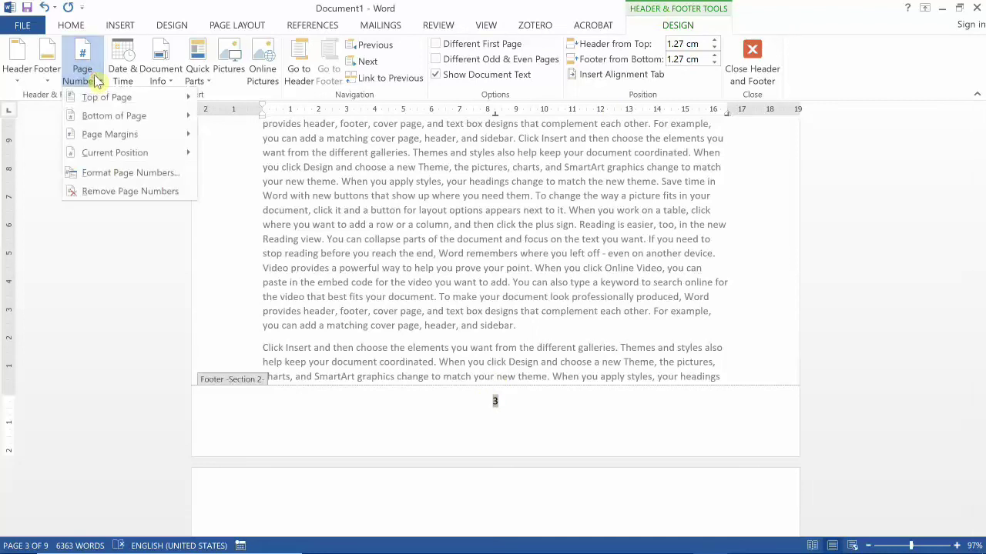
left_click(93, 172)
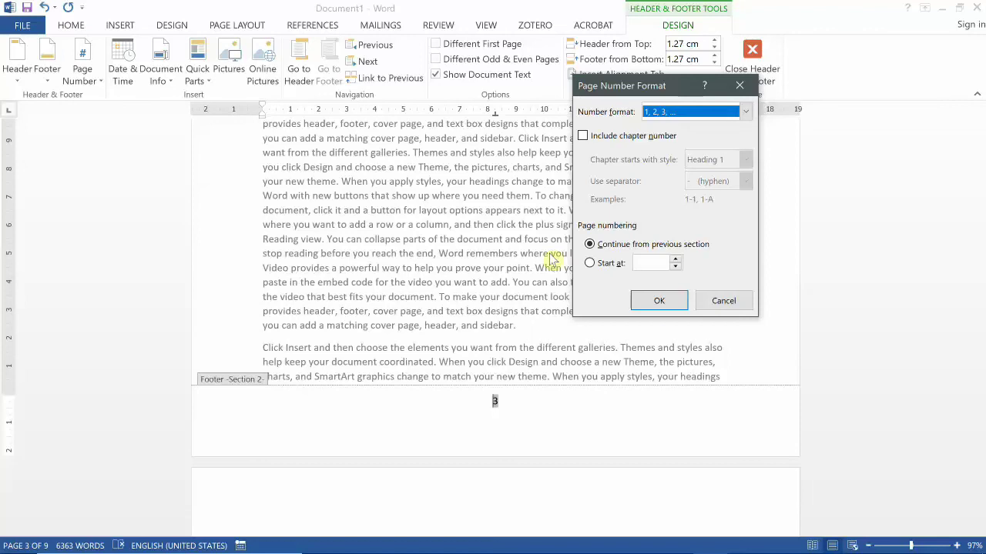
left_click(605, 265)
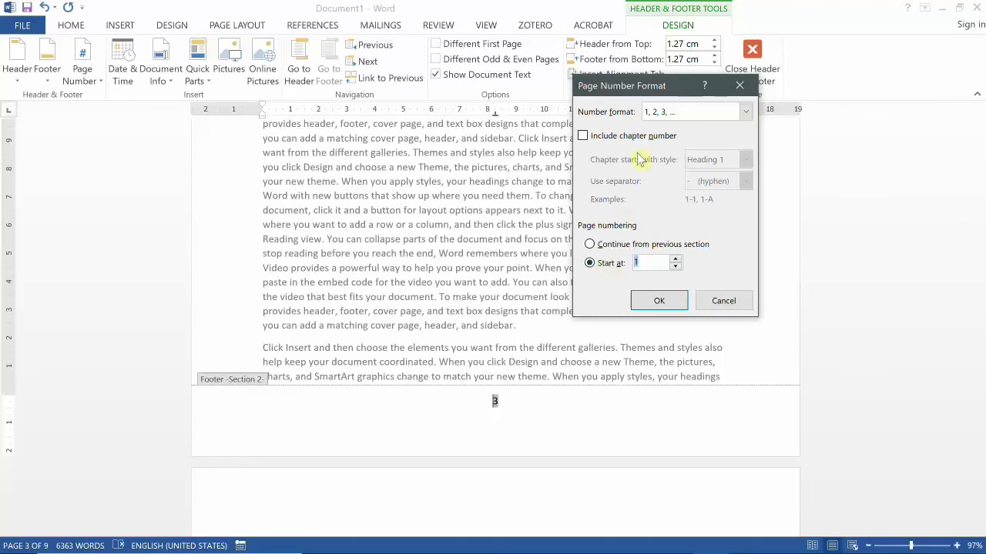
left_click(746, 114)
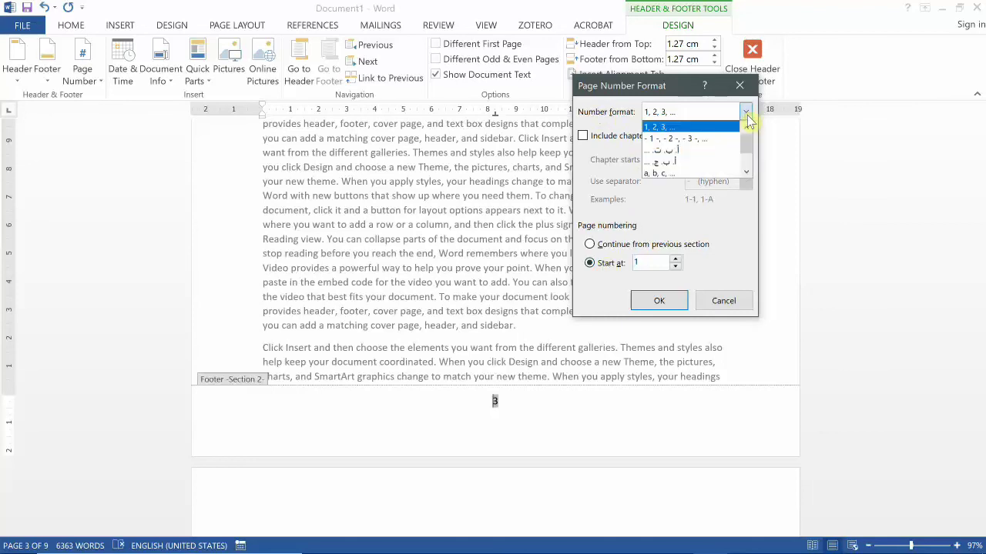
left_click(747, 173)
left_click(747, 173)
left_click(746, 173)
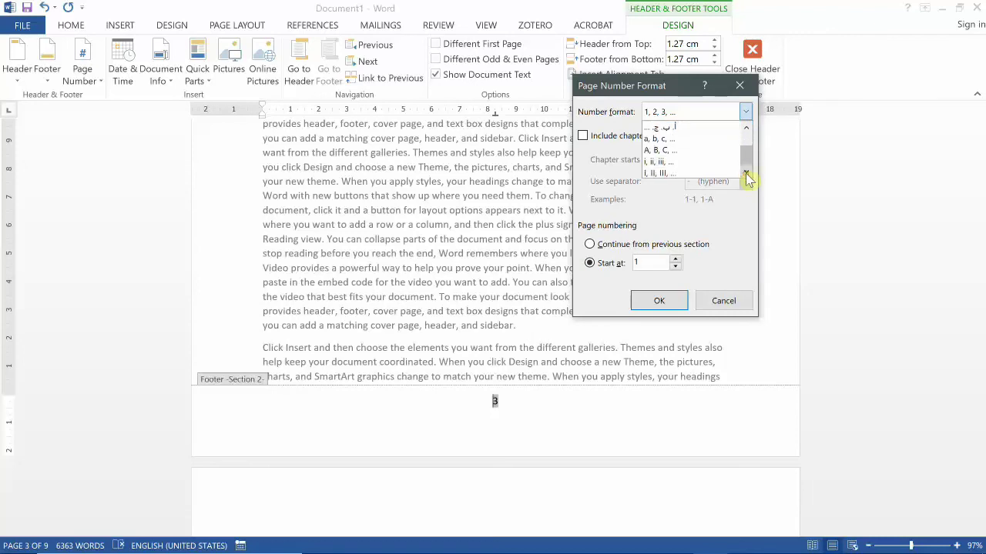
left_click(670, 163)
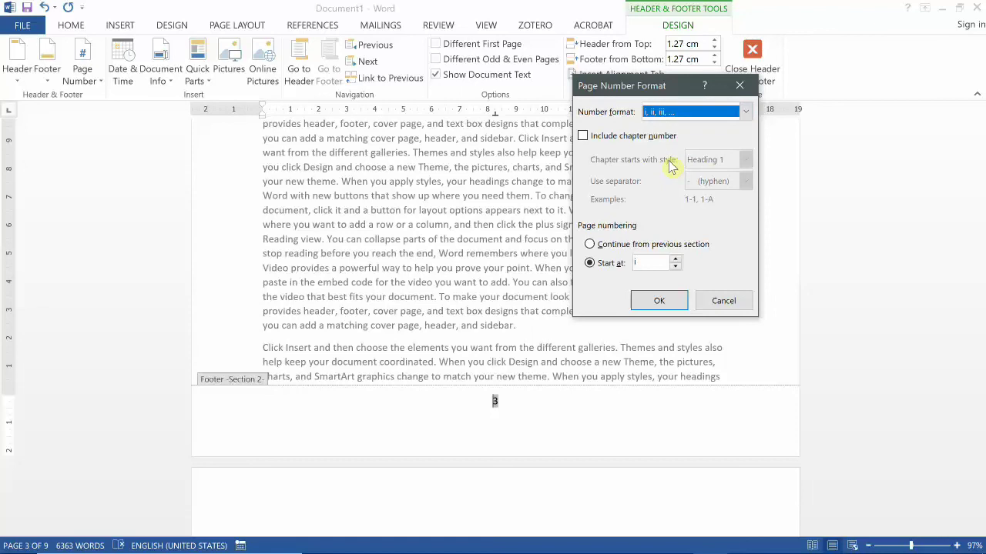
left_click(655, 306)
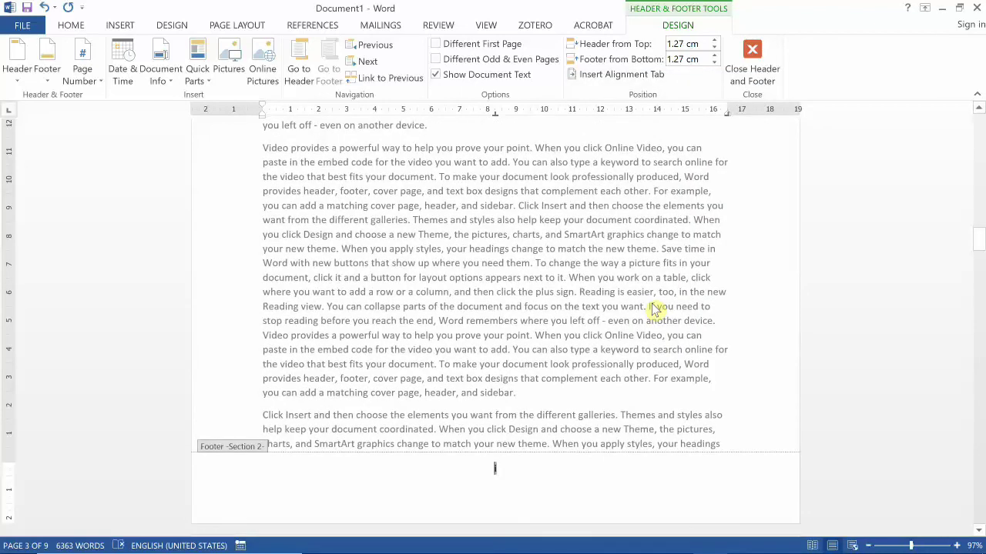
scroll(653, 308, "down", 7)
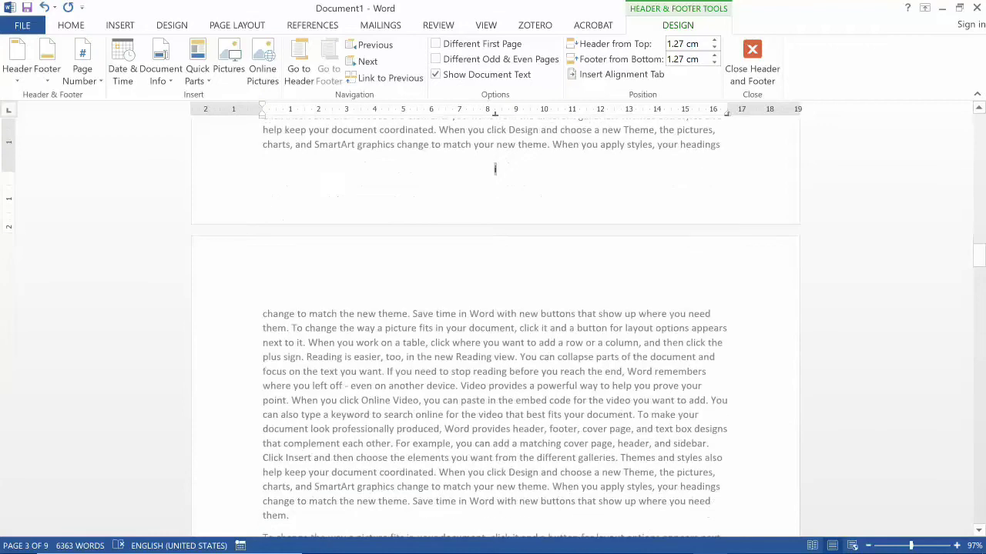
scroll(496, 324, "down", 9)
scroll(495, 323, "down", 9)
scroll(495, 324, "down", 2)
scroll(495, 323, "down", 12)
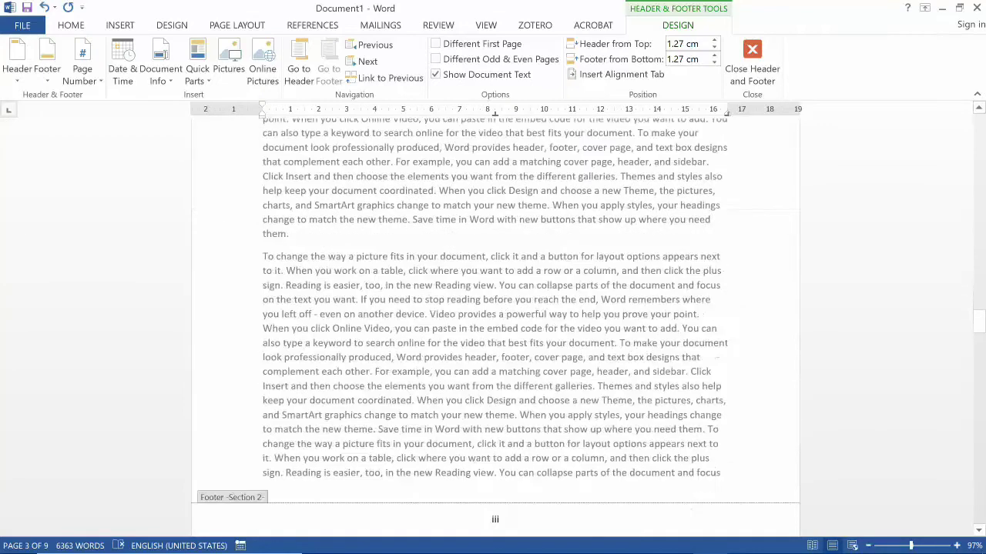
scroll(495, 323, "down", 7)
scroll(495, 324, "down", 1)
scroll(495, 324, "down", 3)
scroll(495, 323, "down", 1)
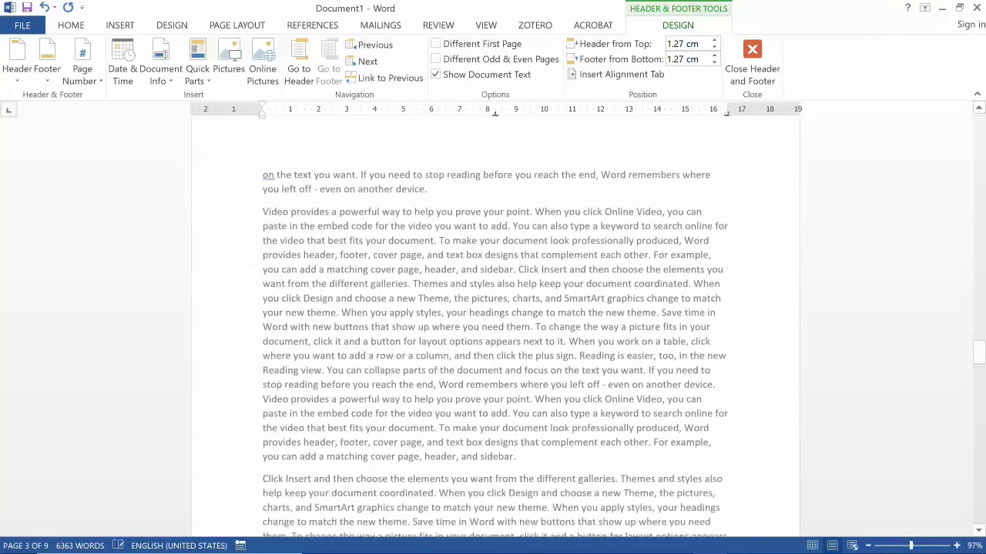
scroll(495, 323, "down", 6)
scroll(496, 323, "down", 6)
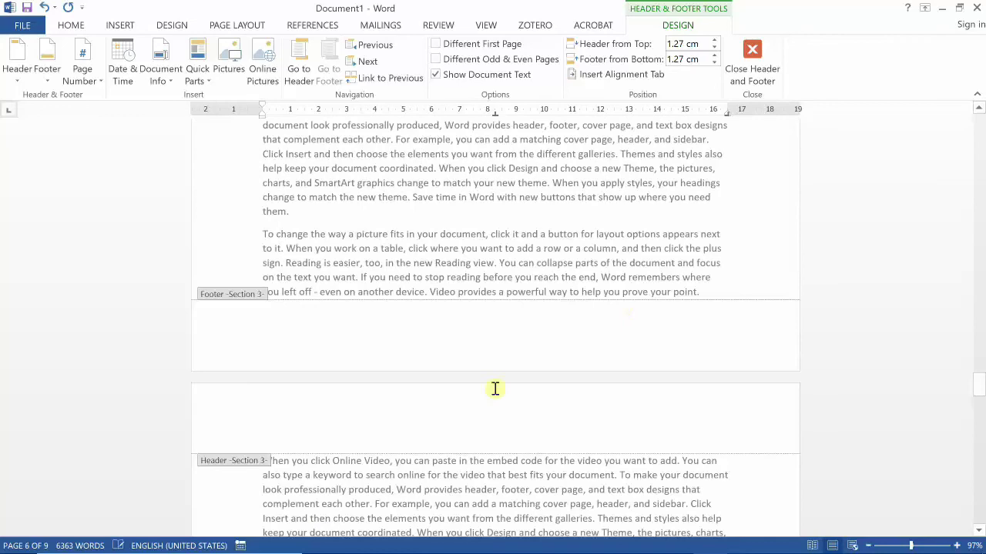
Insert a centred Plain Number 2 page number in the Section 3 footer on page 6
left_click(501, 339)
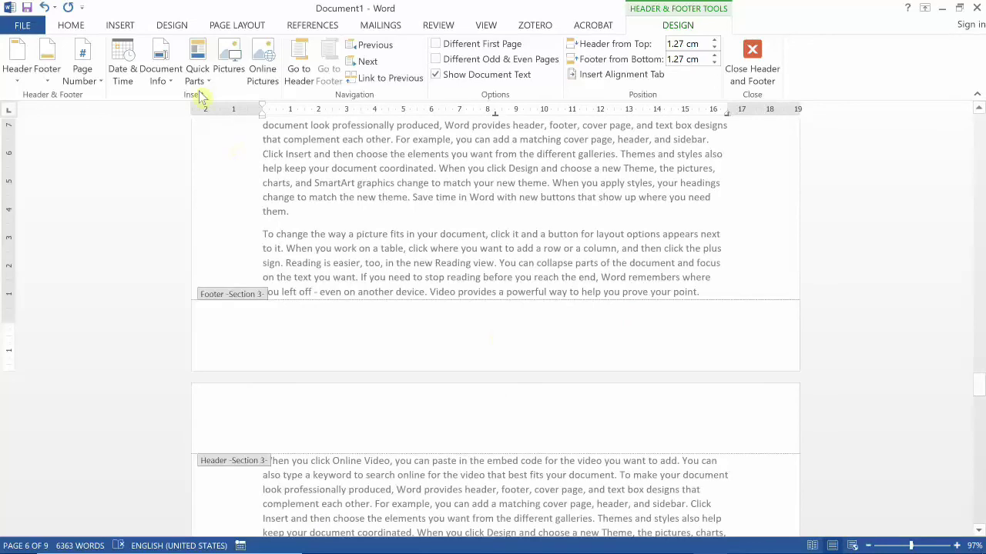
left_click(129, 27)
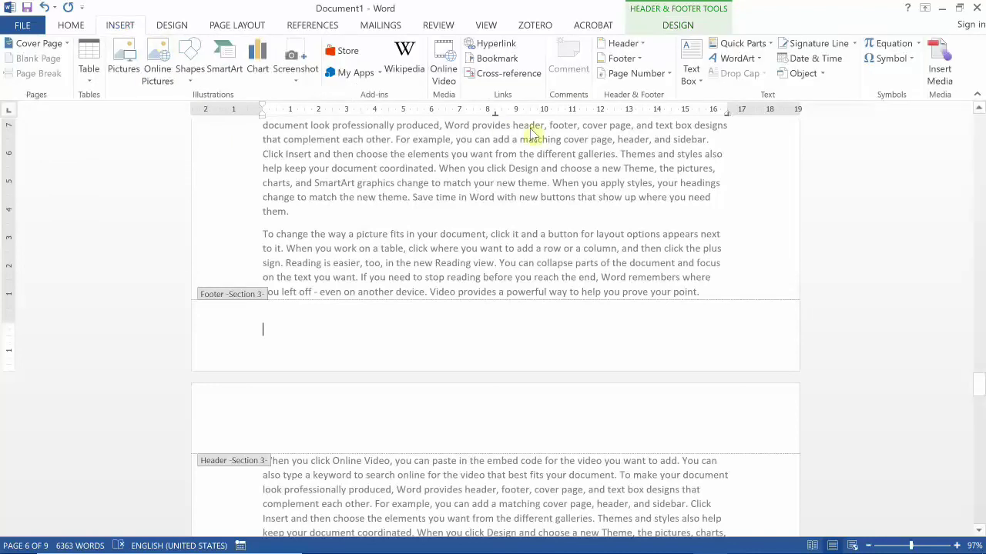
left_click(668, 73)
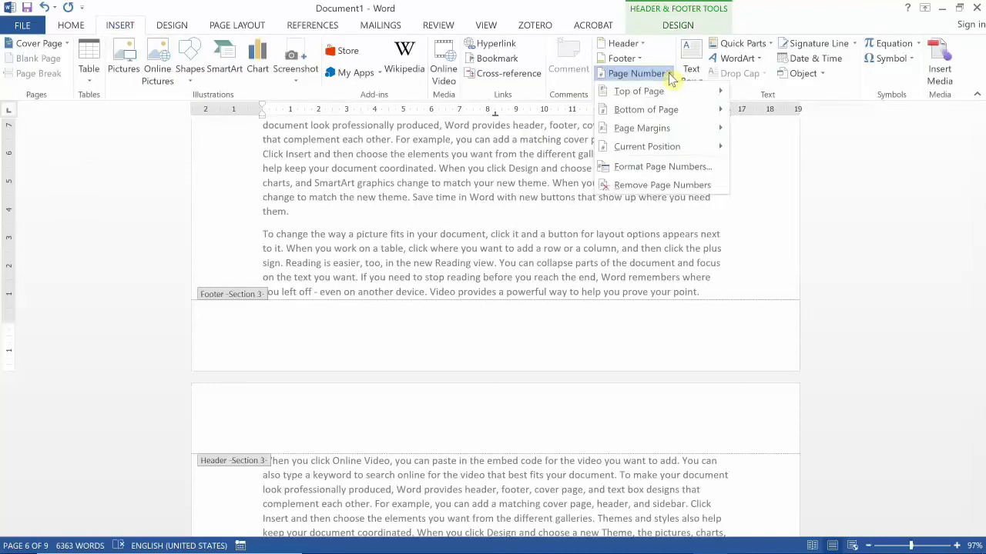
mouse_move(663, 113)
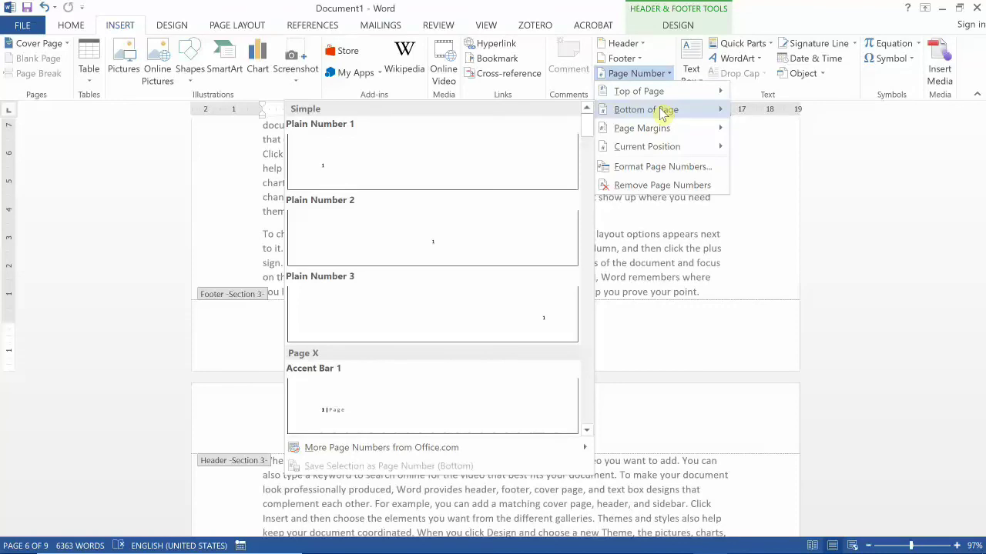
left_click(506, 231)
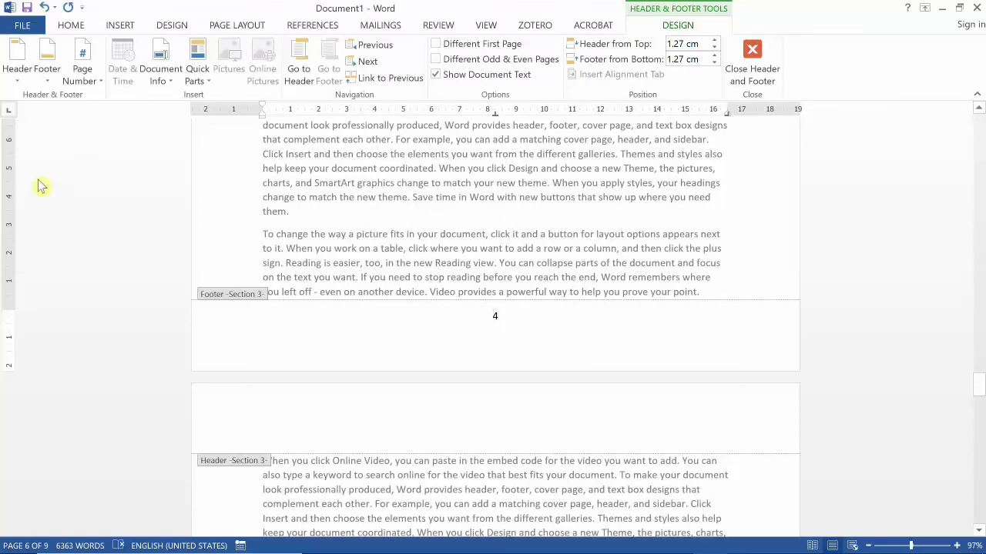
Set Section 3 page numbers to 1, 2, 3 format, starting at 1
left_click(91, 82)
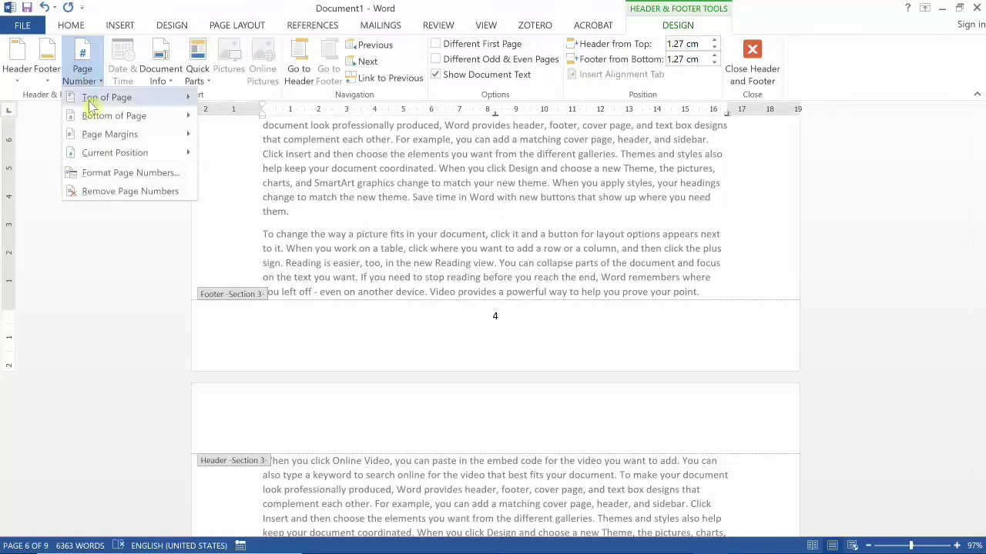
left_click(98, 171)
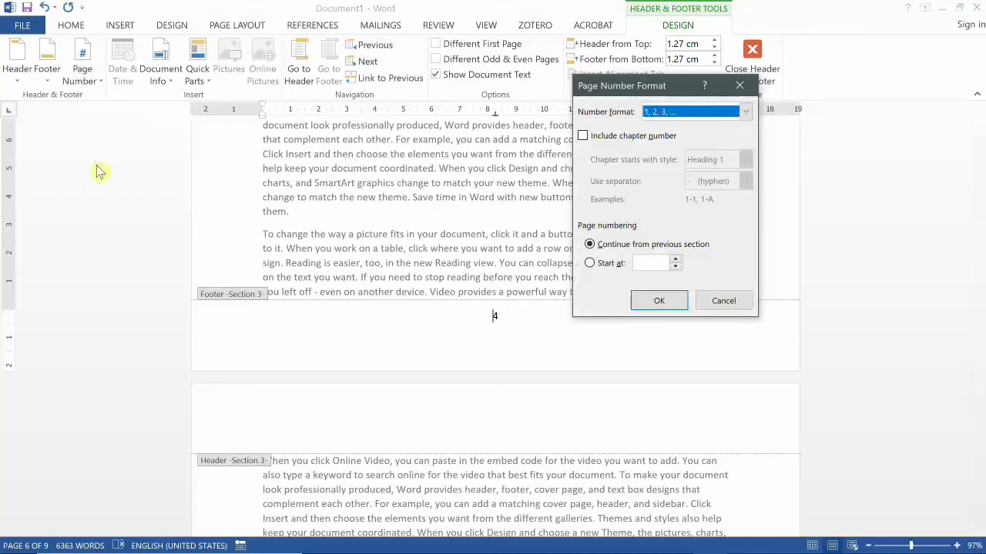
left_click(590, 264)
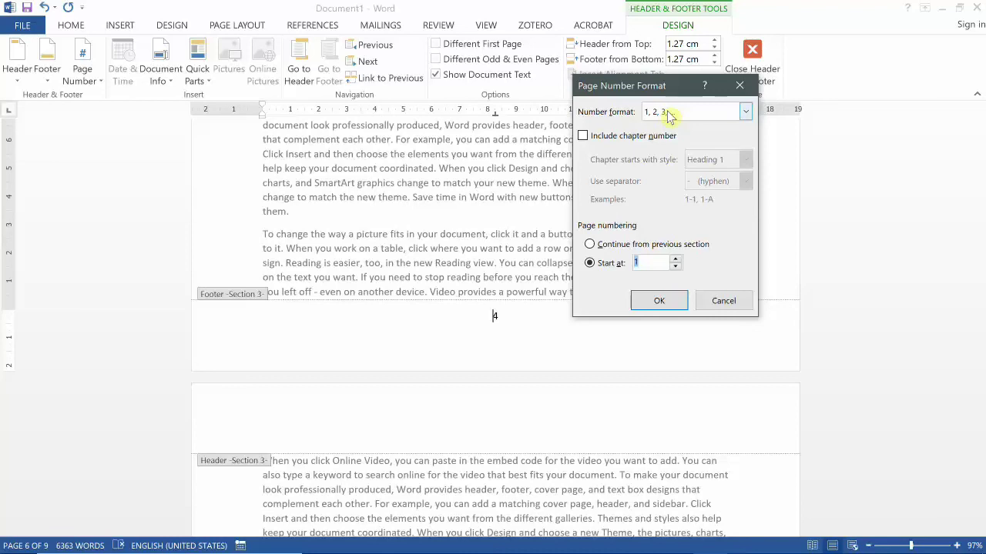
left_click(654, 302)
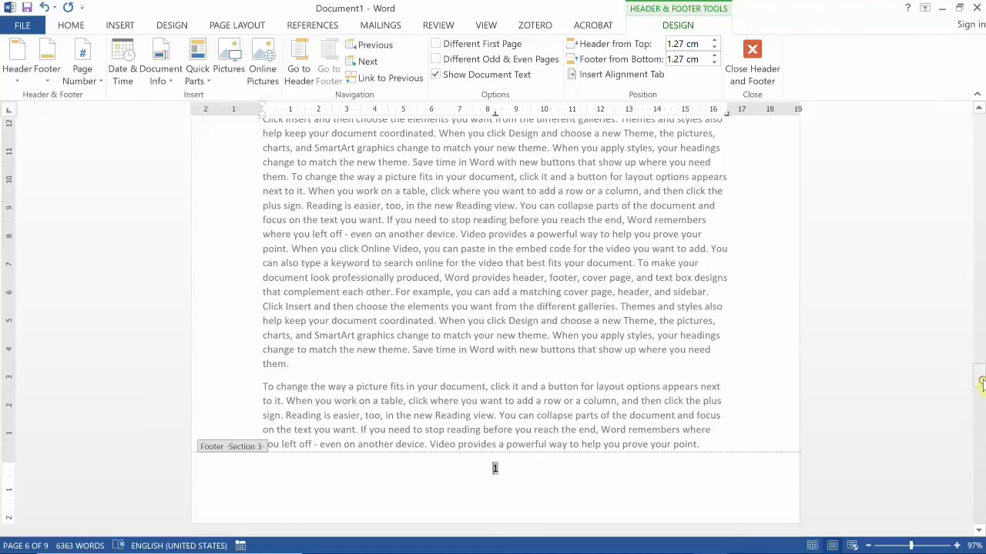
mouse_move(981, 383)
left_mouse_down()
mouse_move(981, 130)
mouse_move(979, 177)
left_mouse_up()
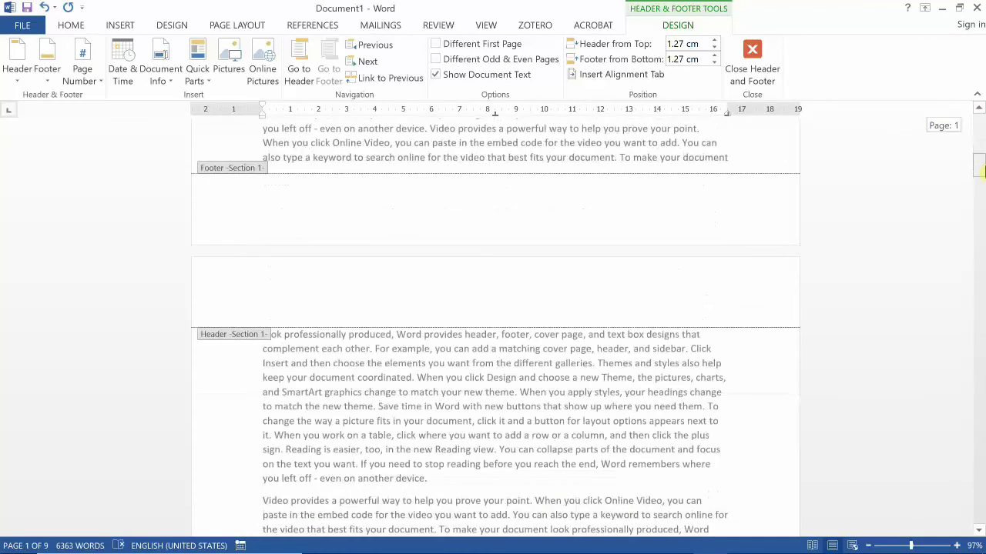
left_click_drag(979, 177, 980, 200)
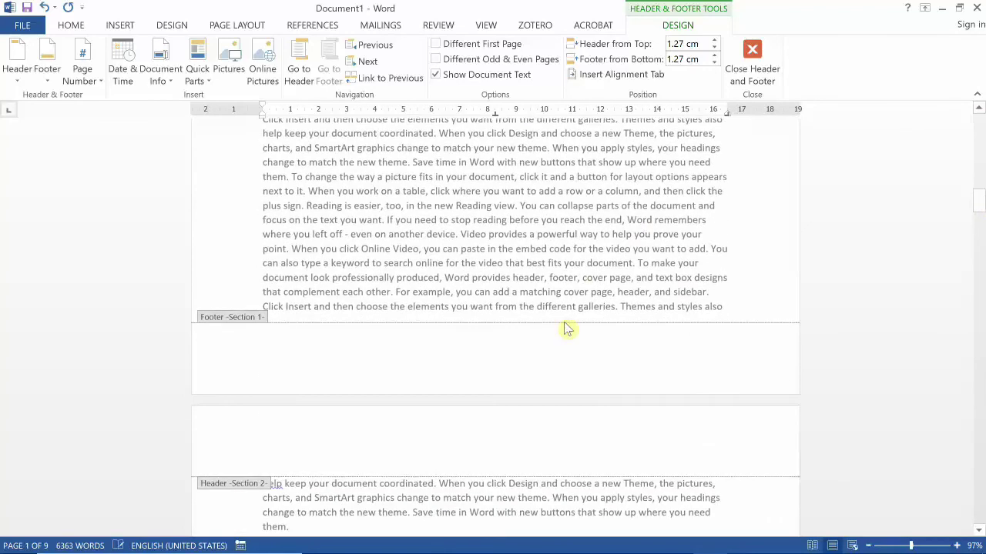
left_click(979, 198)
left_click_drag(980, 198, 982, 248)
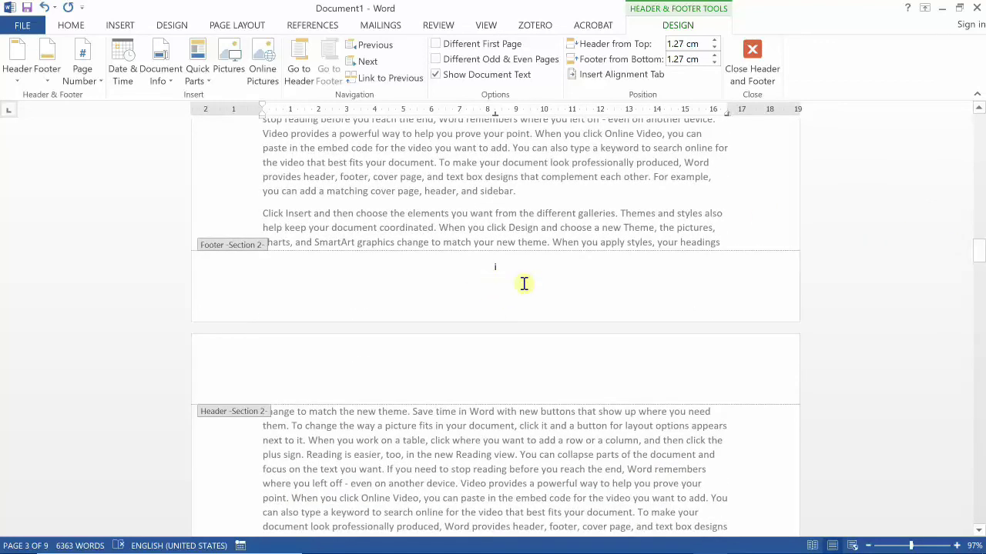
left_click_drag(980, 248, 981, 395)
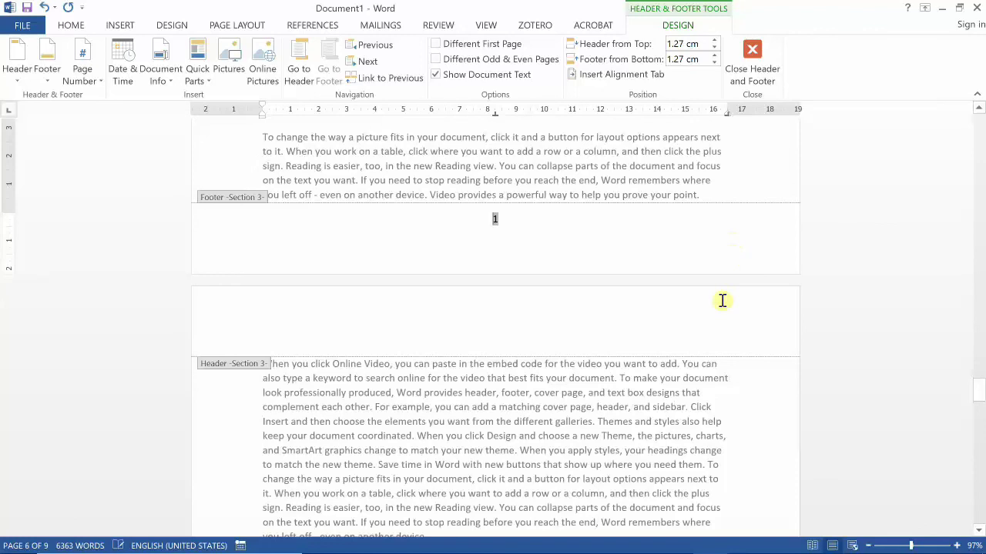